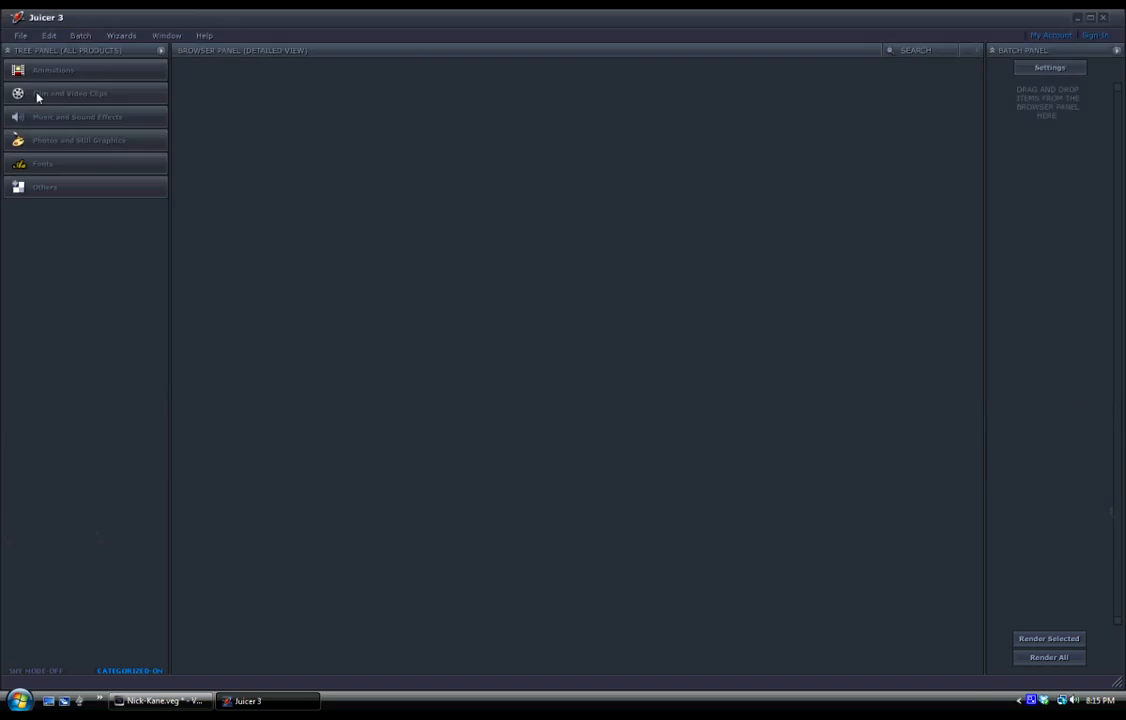
Switch to Juicer 3 and look through the StackTraxx Standard volumes under Music and Sound Effects.
click(51, 118)
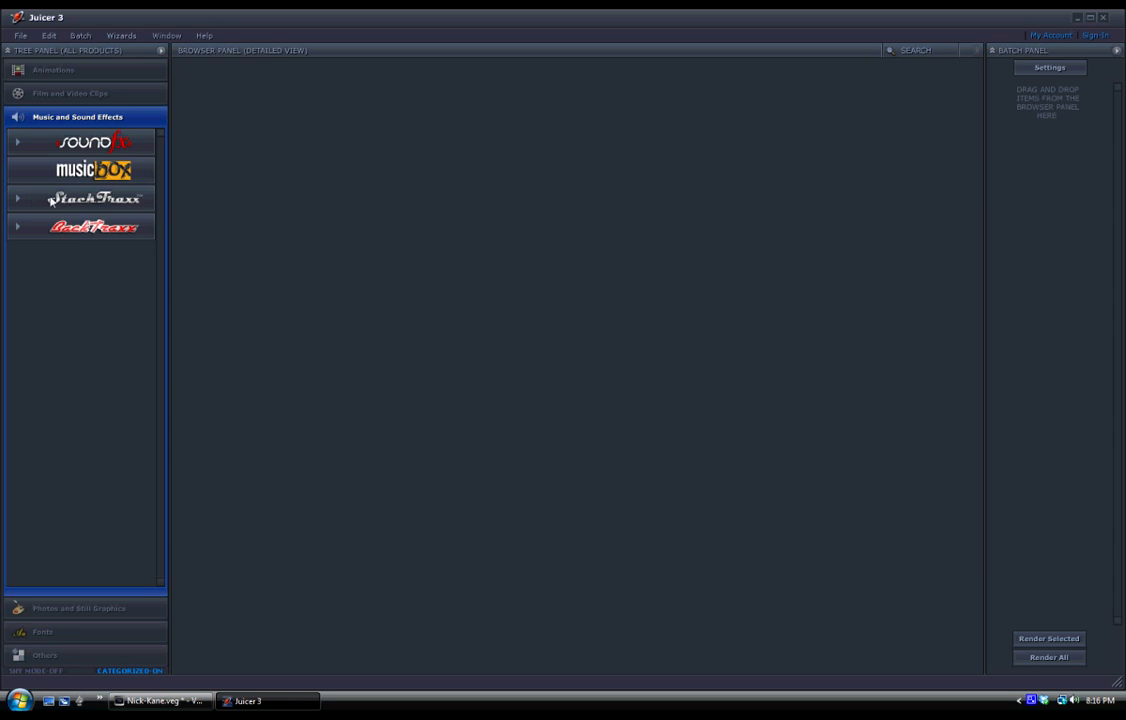
click(14, 199)
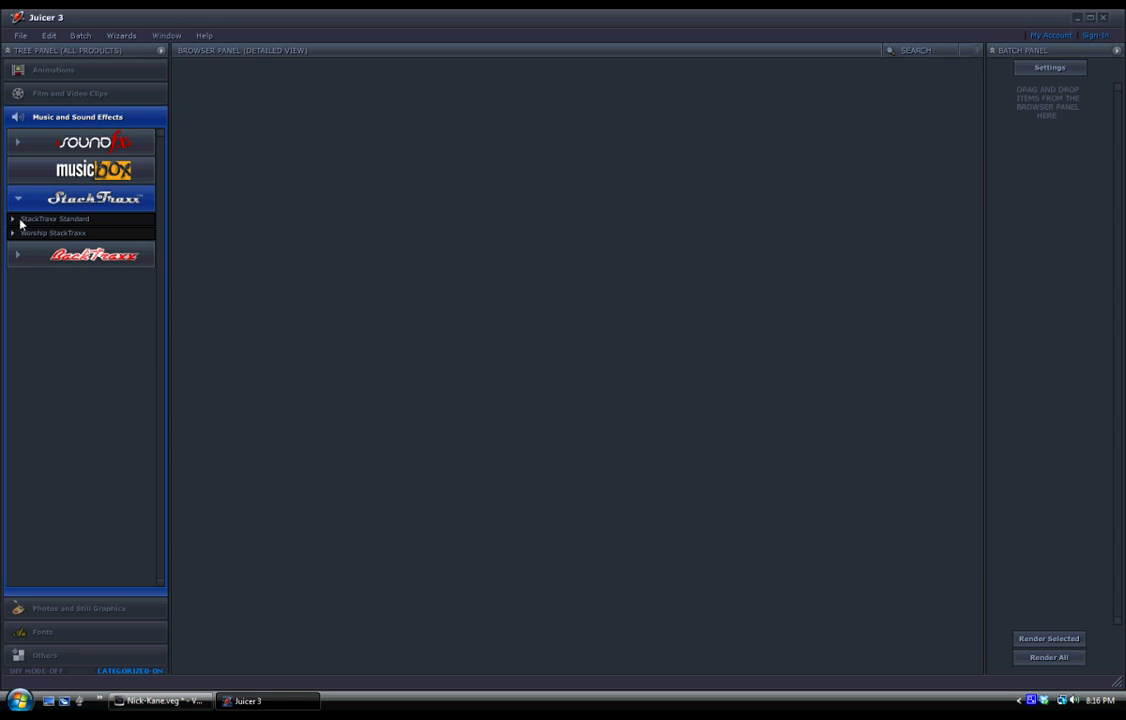
click(13, 219)
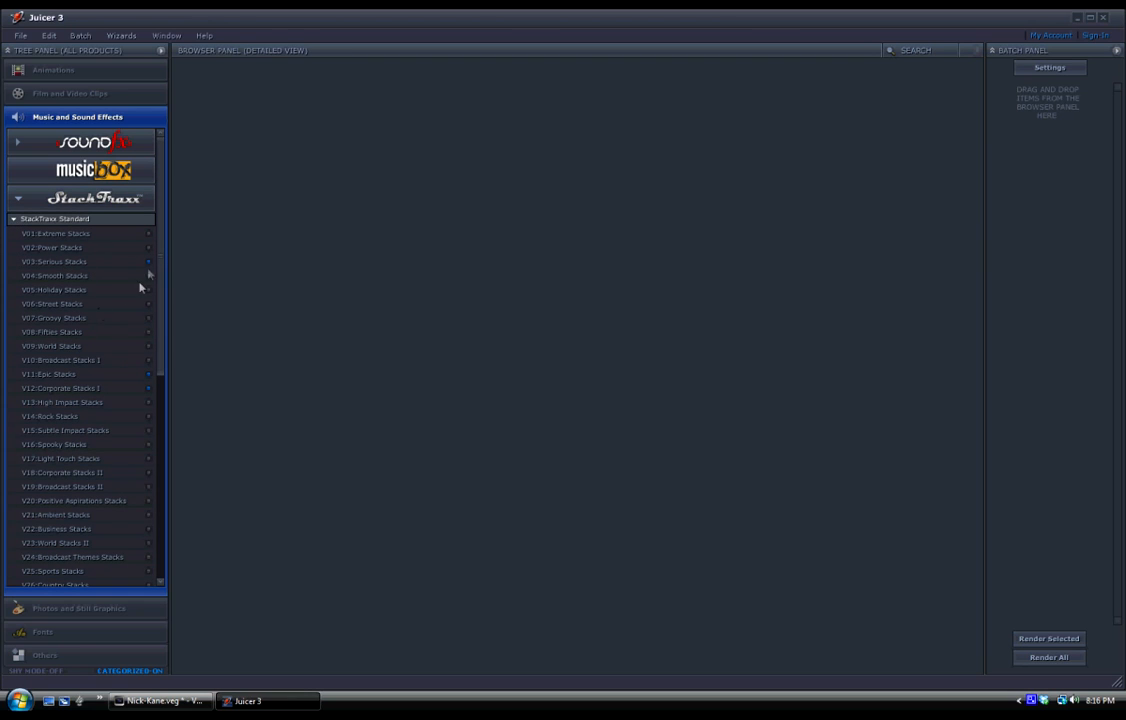
mouse_move(163, 228)
mouse_down()
mouse_move(162, 252)
mouse_move(163, 205)
mouse_up()
scroll(158, 177, down, 1)
drag(158, 177, 158, 383)
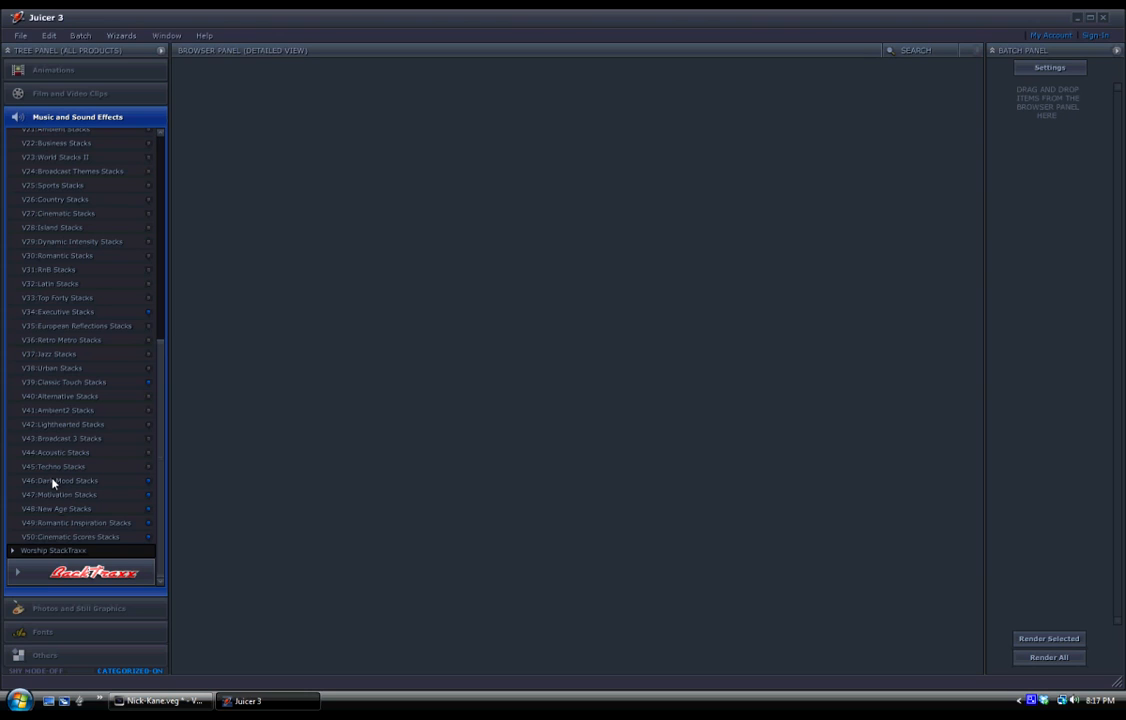
drag(162, 432, 166, 347)
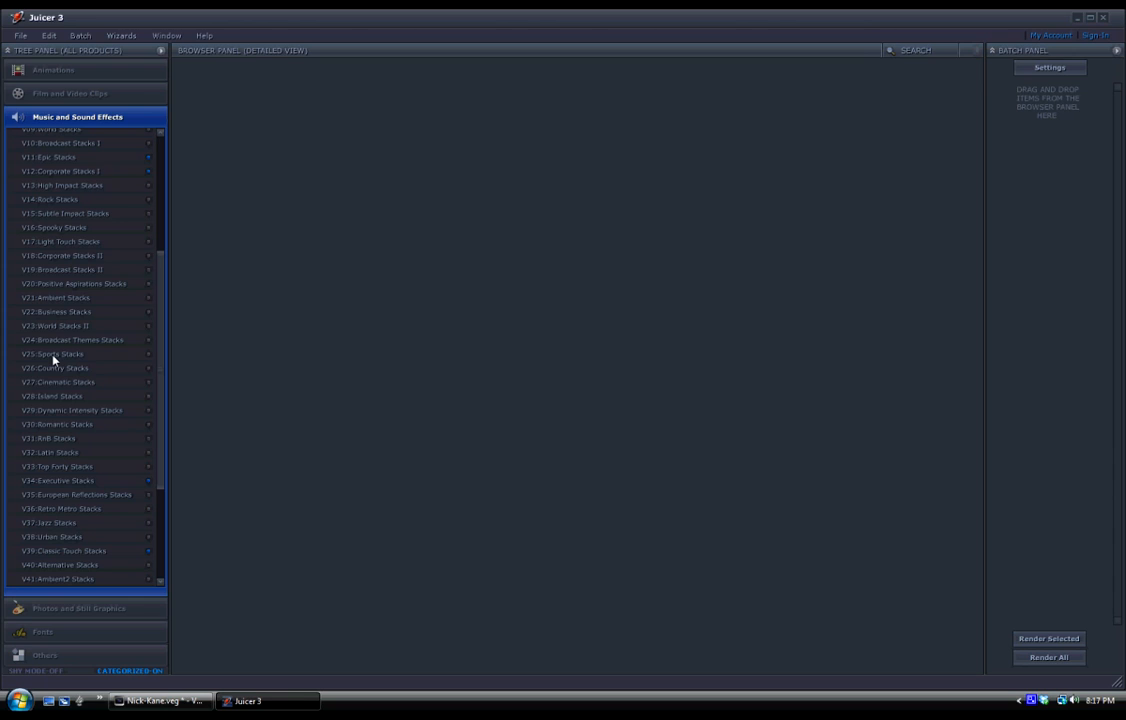
drag(158, 279, 166, 153)
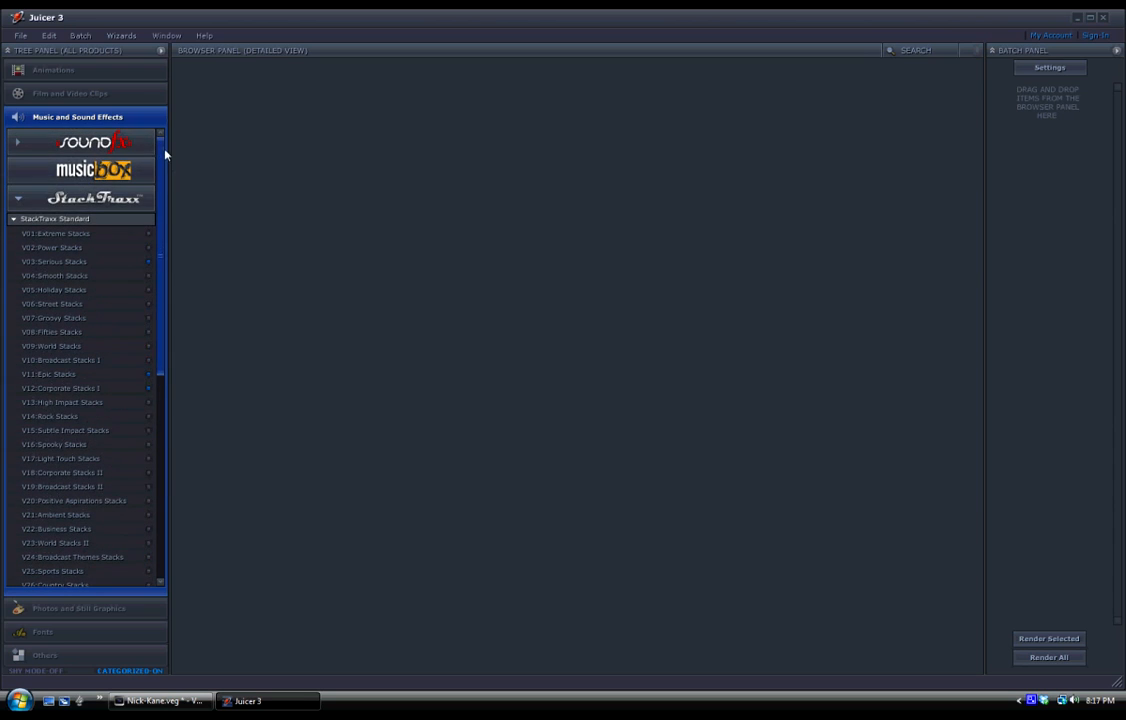
Load the Music Box song library and filter it by the Full length duration.
click(90, 172)
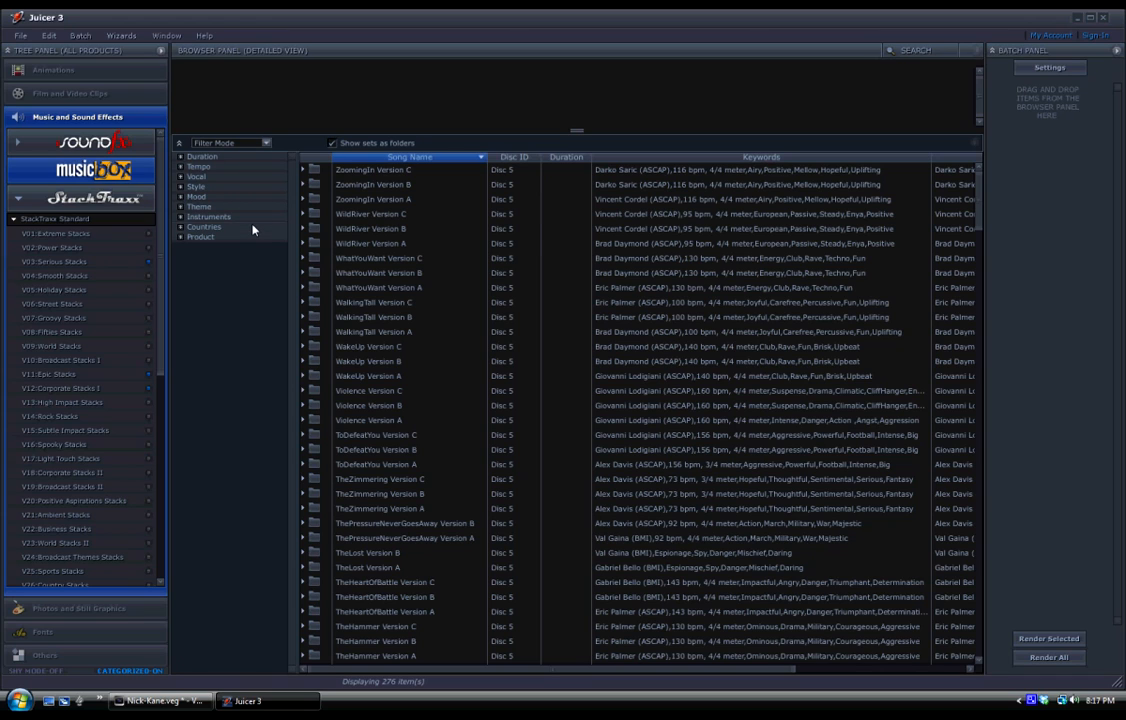
click(181, 157)
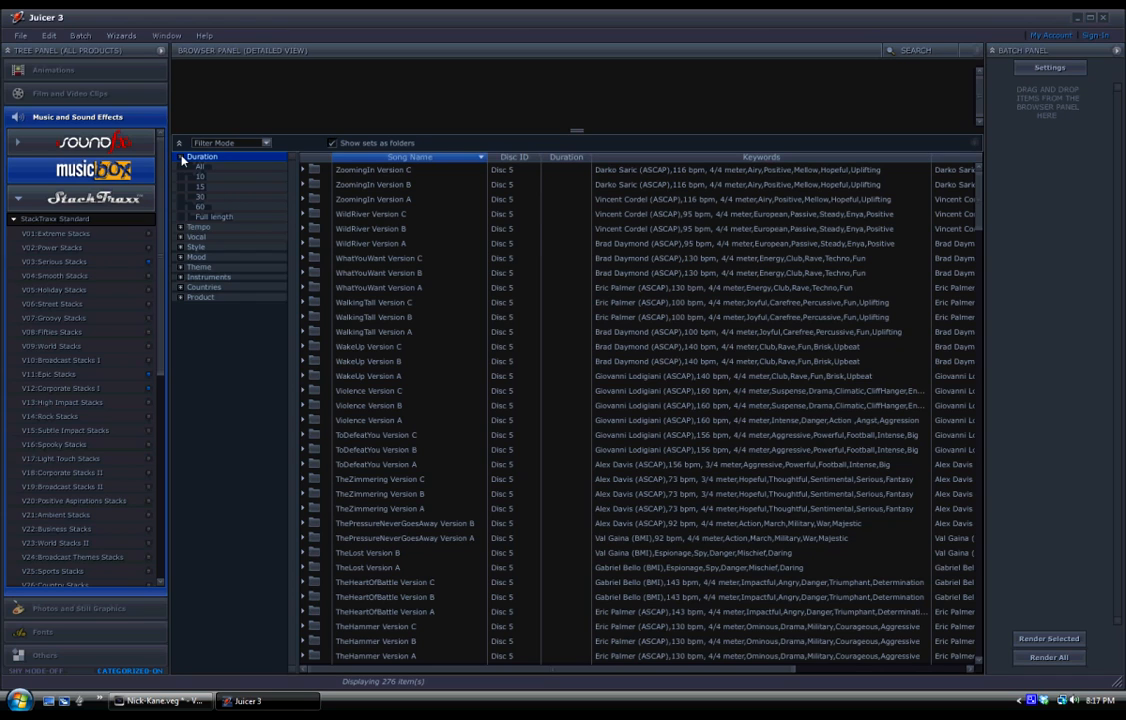
click(214, 218)
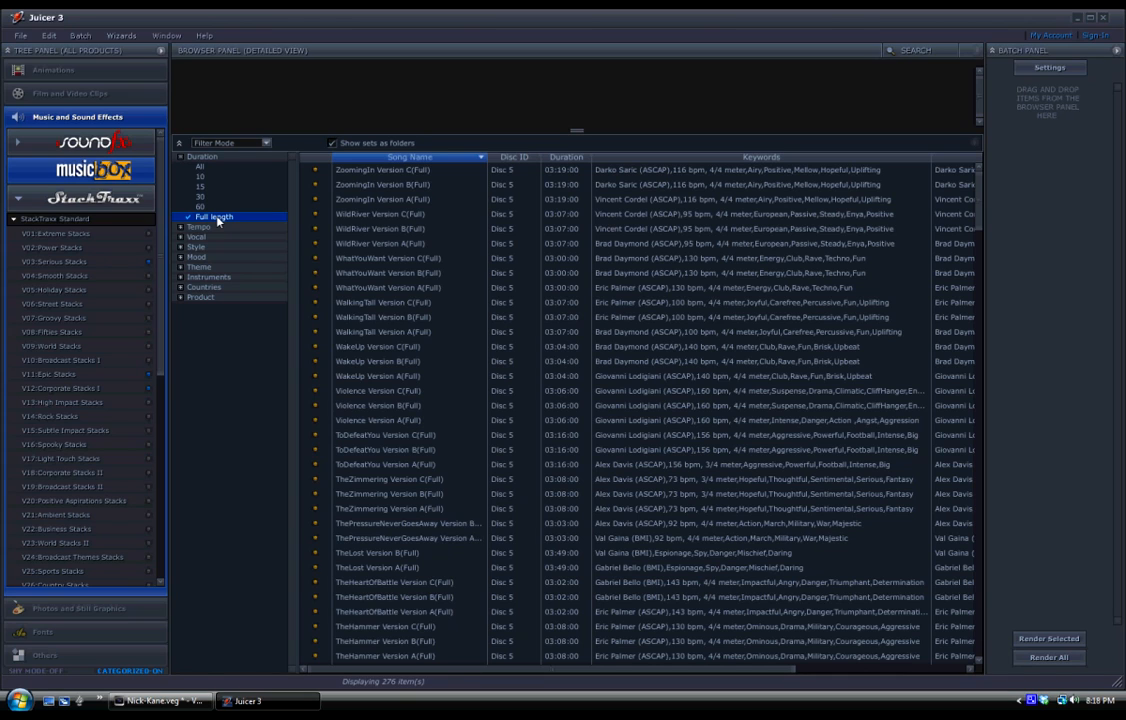
Check Medium and All in the Tempo filter, and None in the Vocal filter.
click(204, 228)
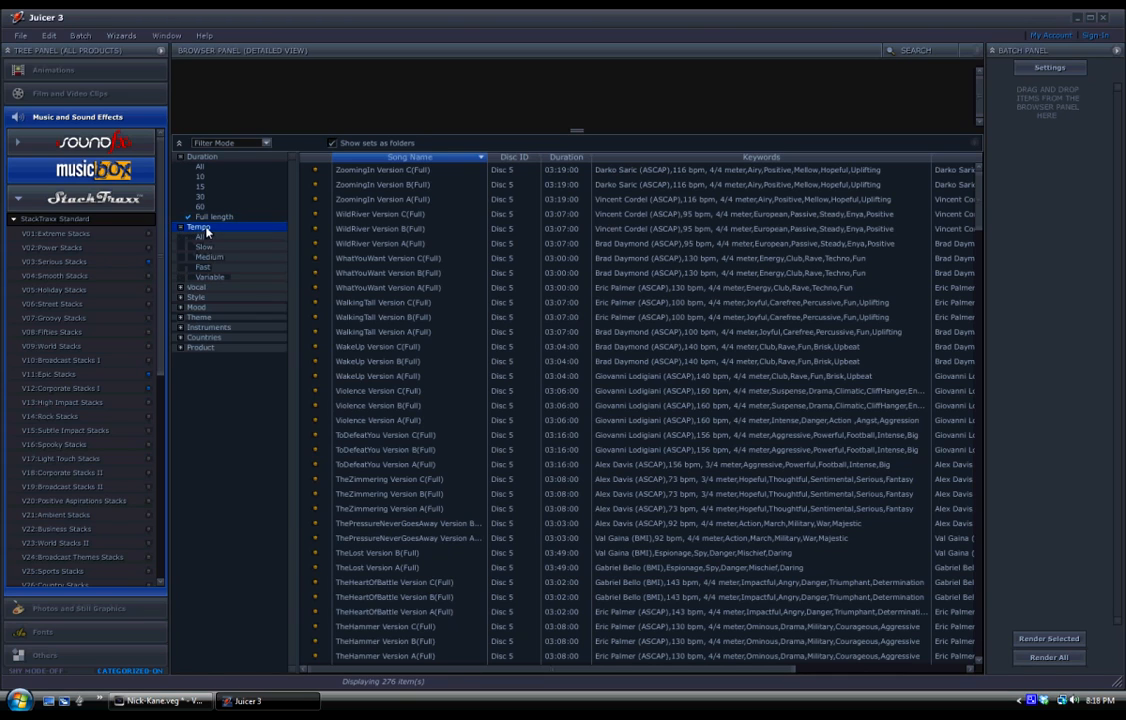
click(221, 258)
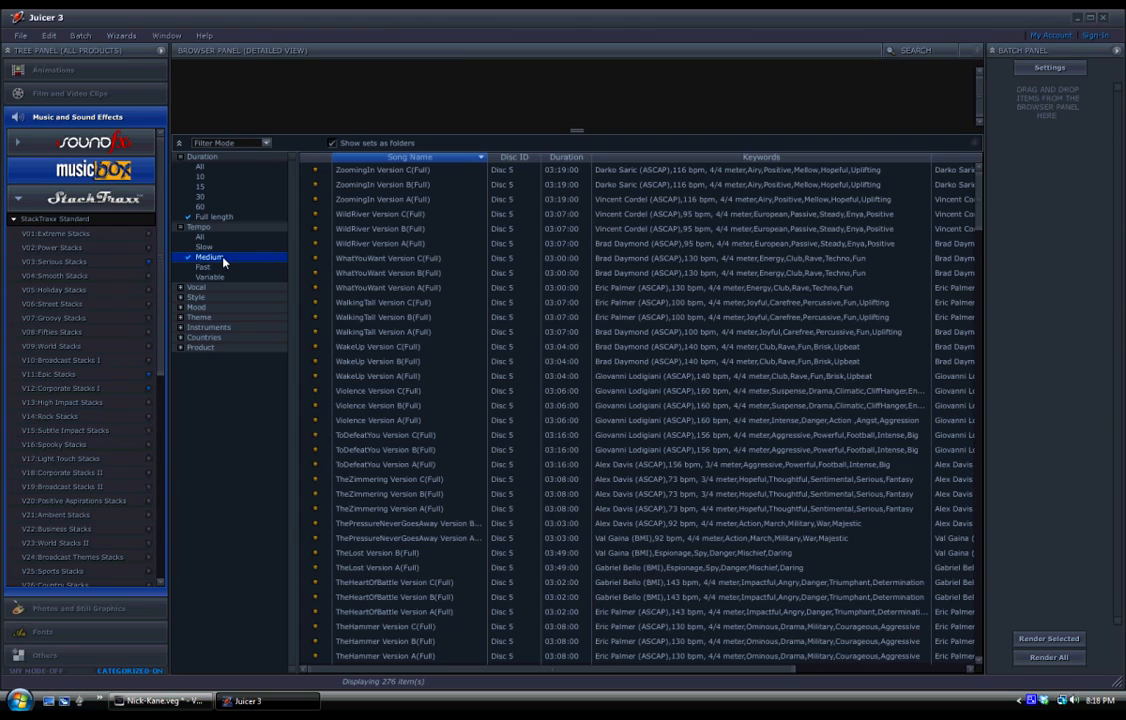
click(244, 236)
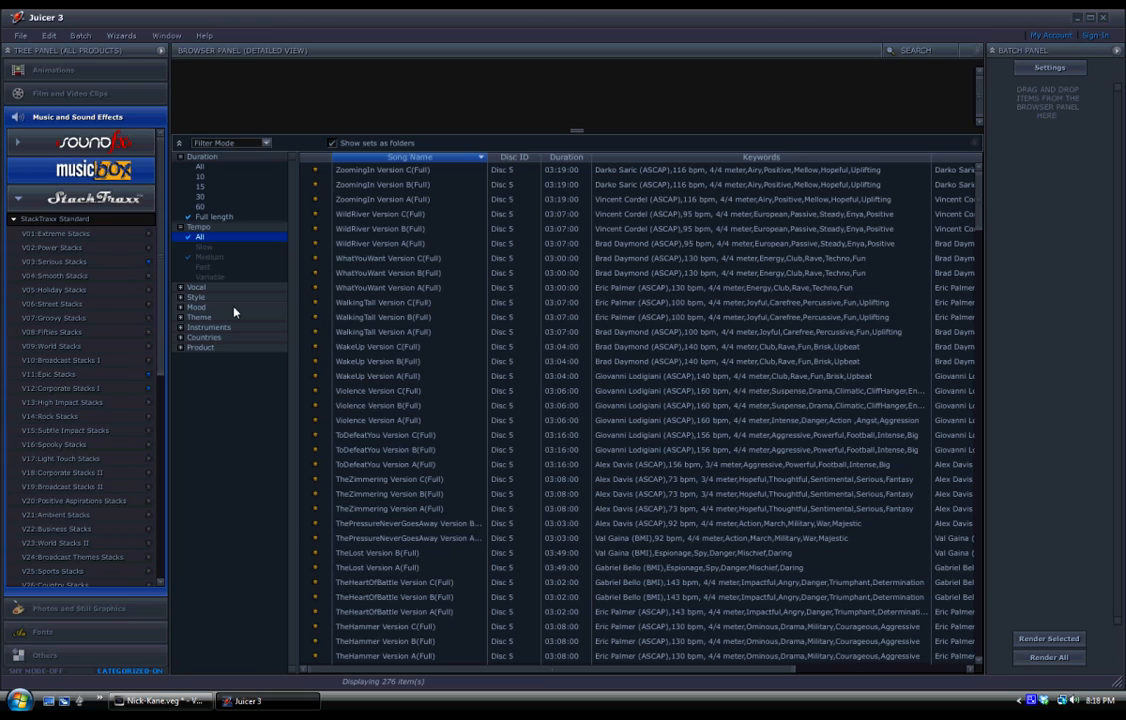
click(181, 288)
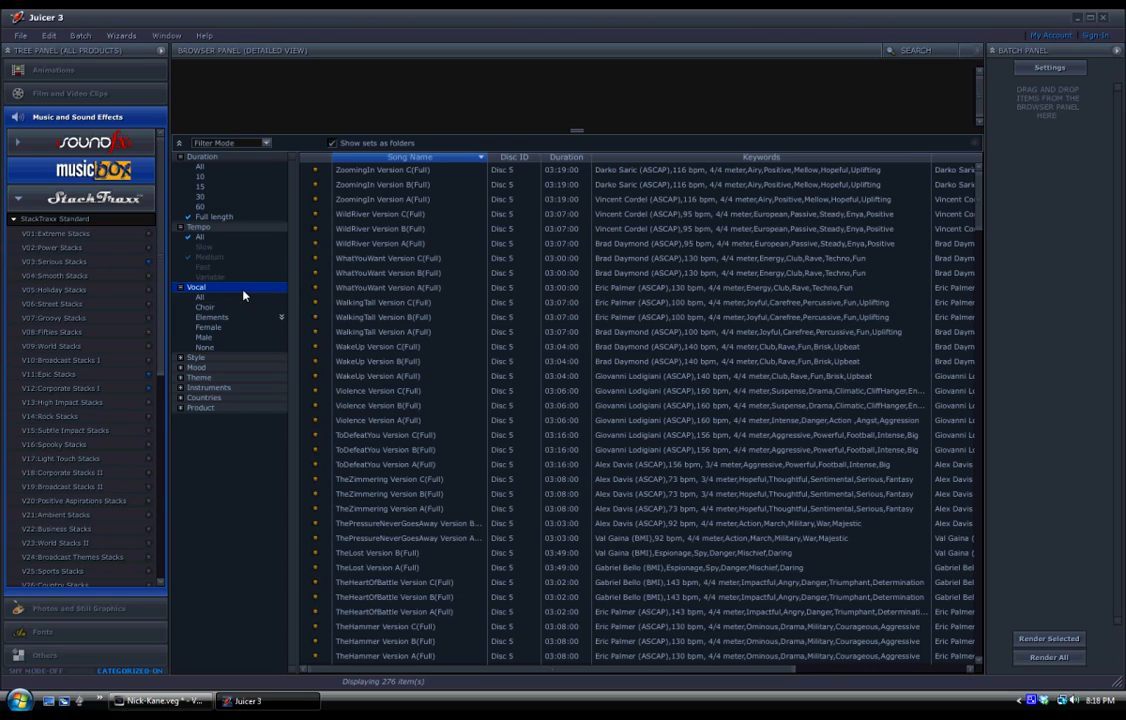
click(208, 347)
Filter the songs by the styles Electronica, Orchestral, Pop, Rock, Sports and Techno.
click(196, 357)
scroll(293, 330, down, 3)
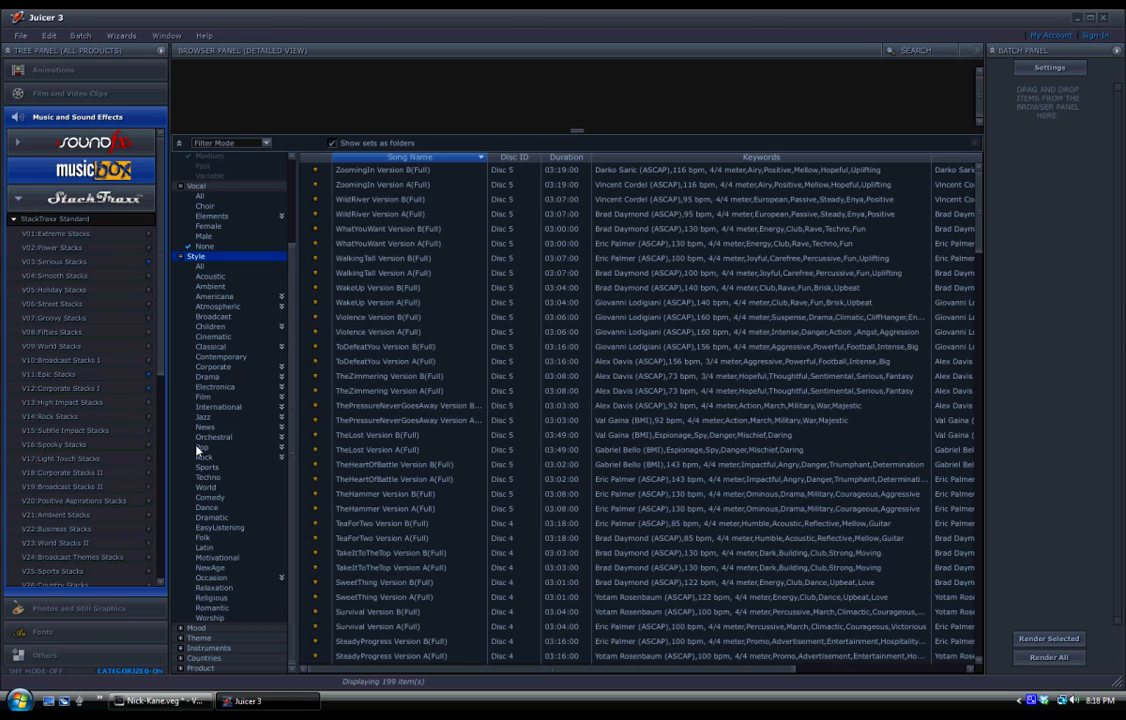
click(215, 387)
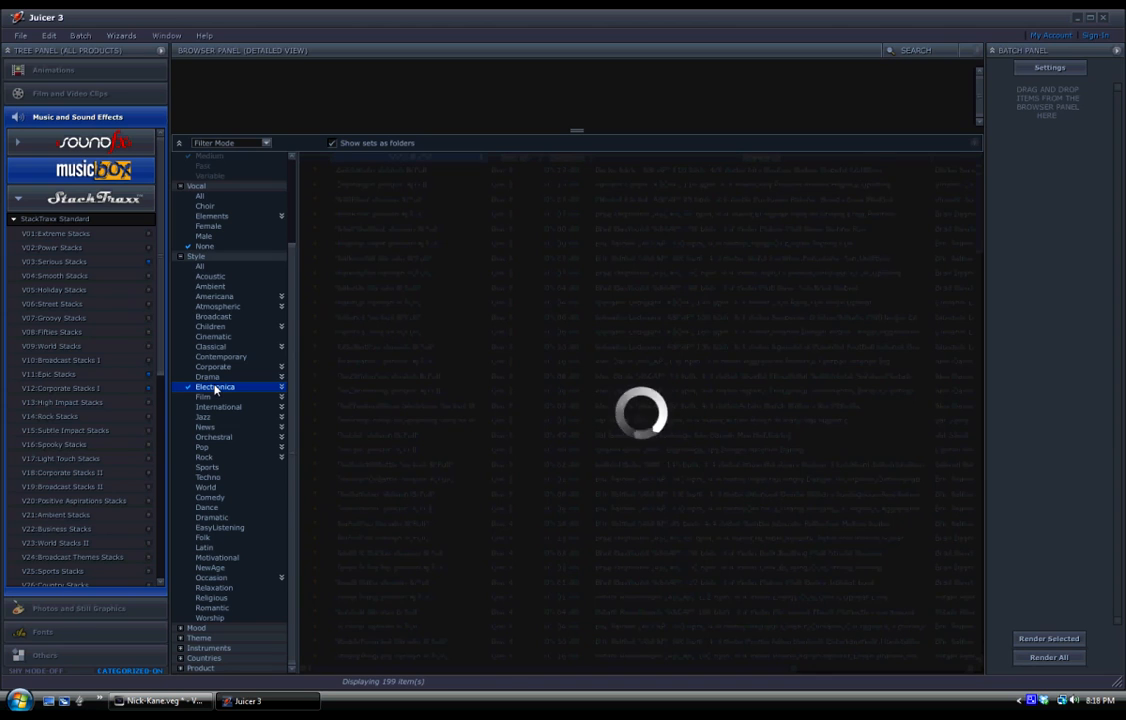
click(236, 440)
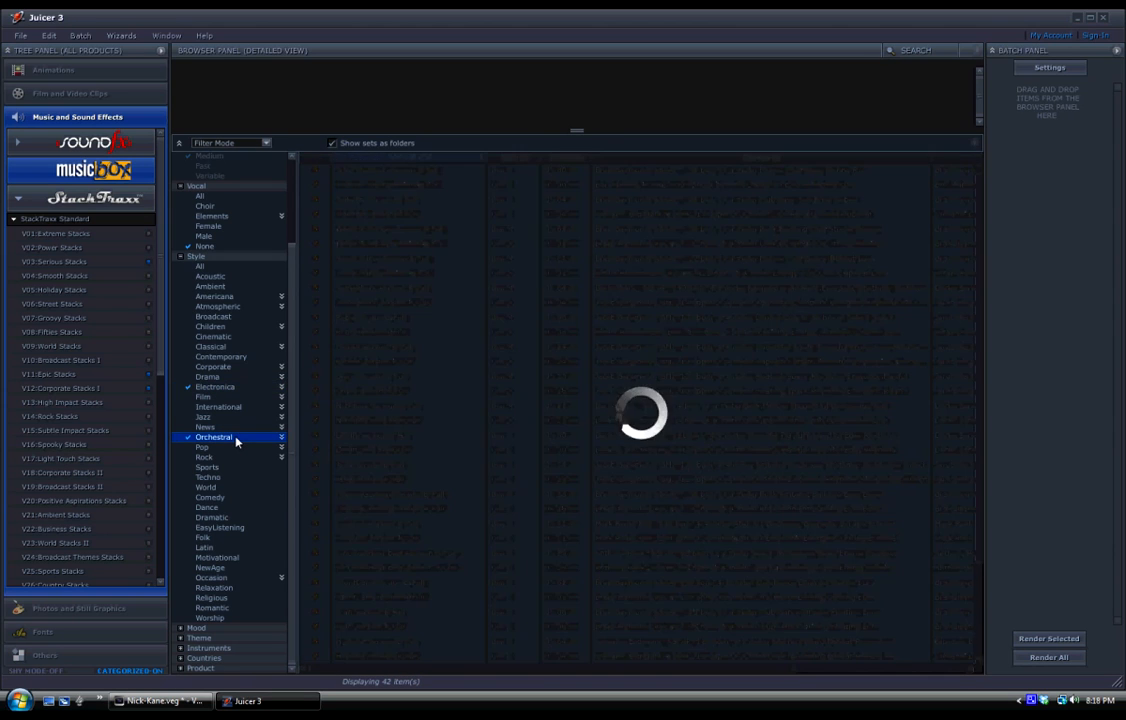
click(207, 447)
click(207, 457)
click(210, 467)
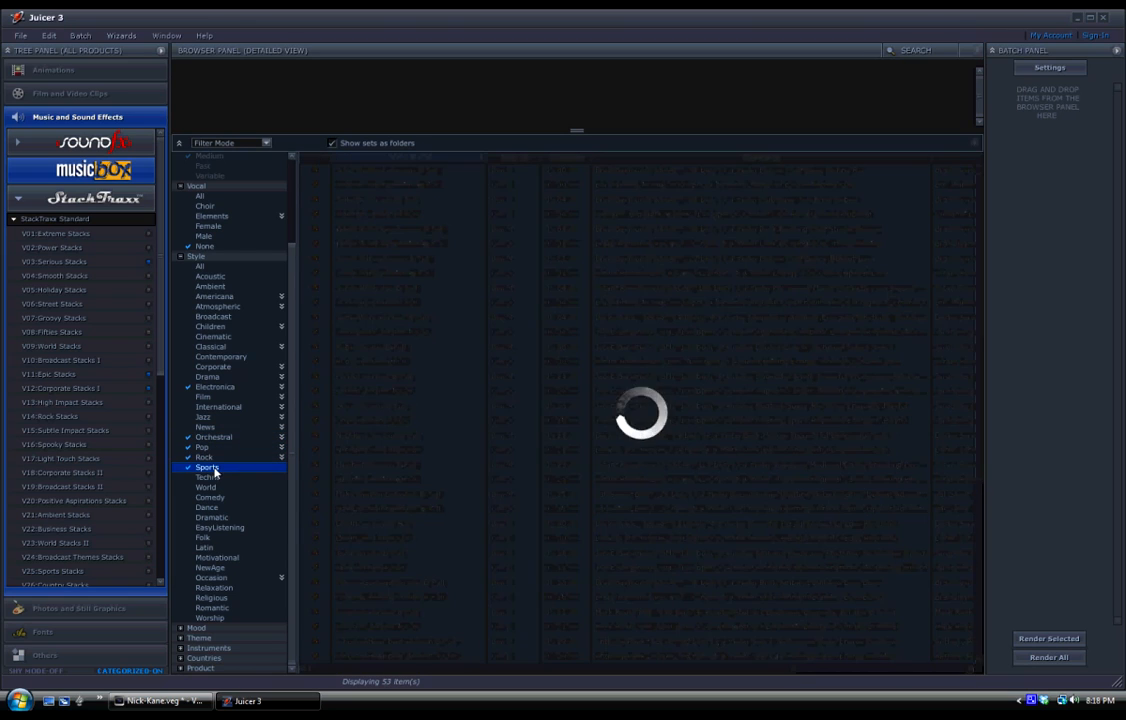
click(210, 477)
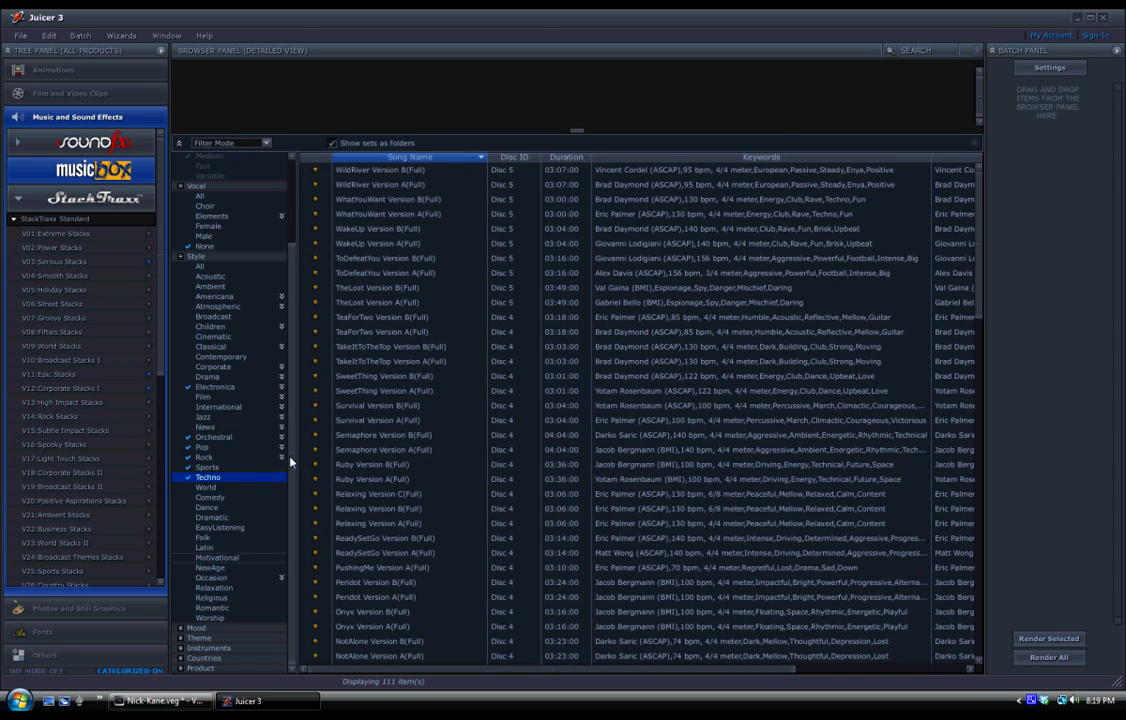
Narrow the song list to the Sports theme.
click(195, 639)
scroll(289, 495, down, 12)
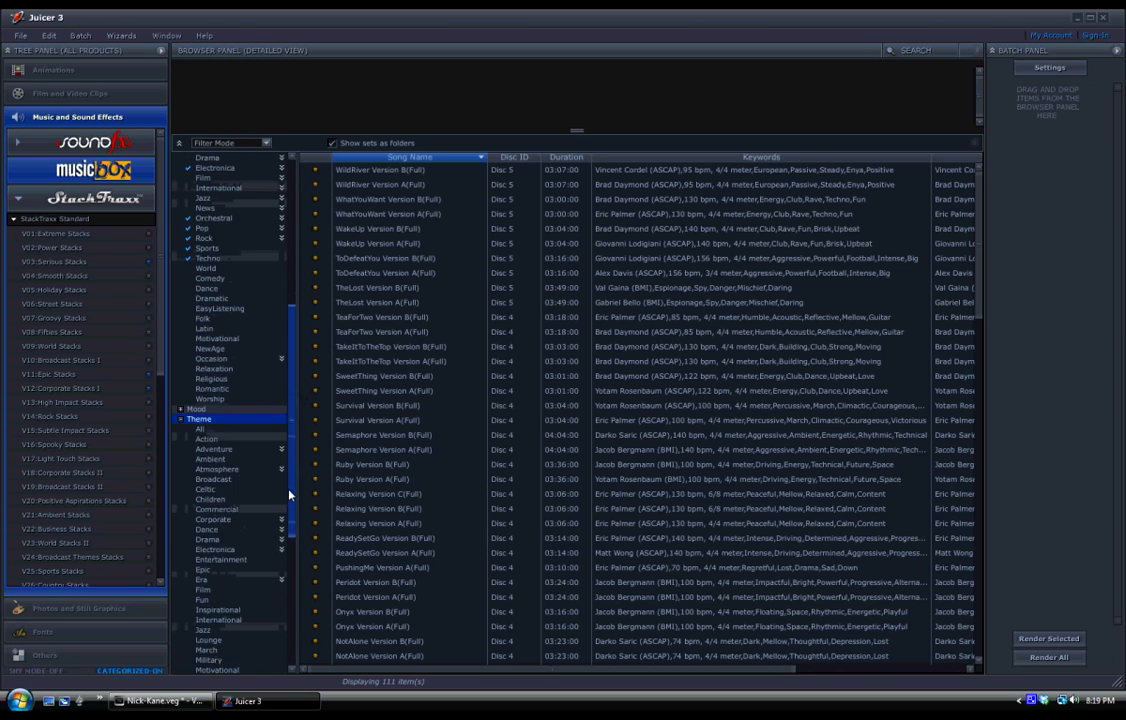
drag(296, 562, 297, 594)
click(210, 528)
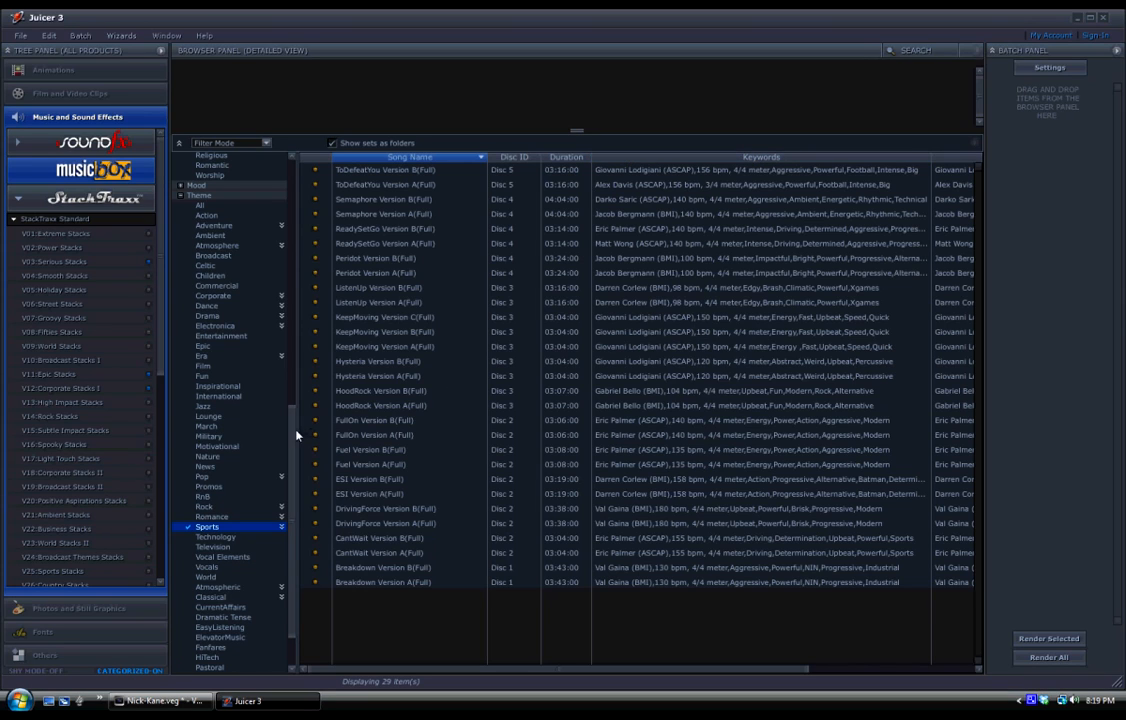
drag(296, 435, 300, 165)
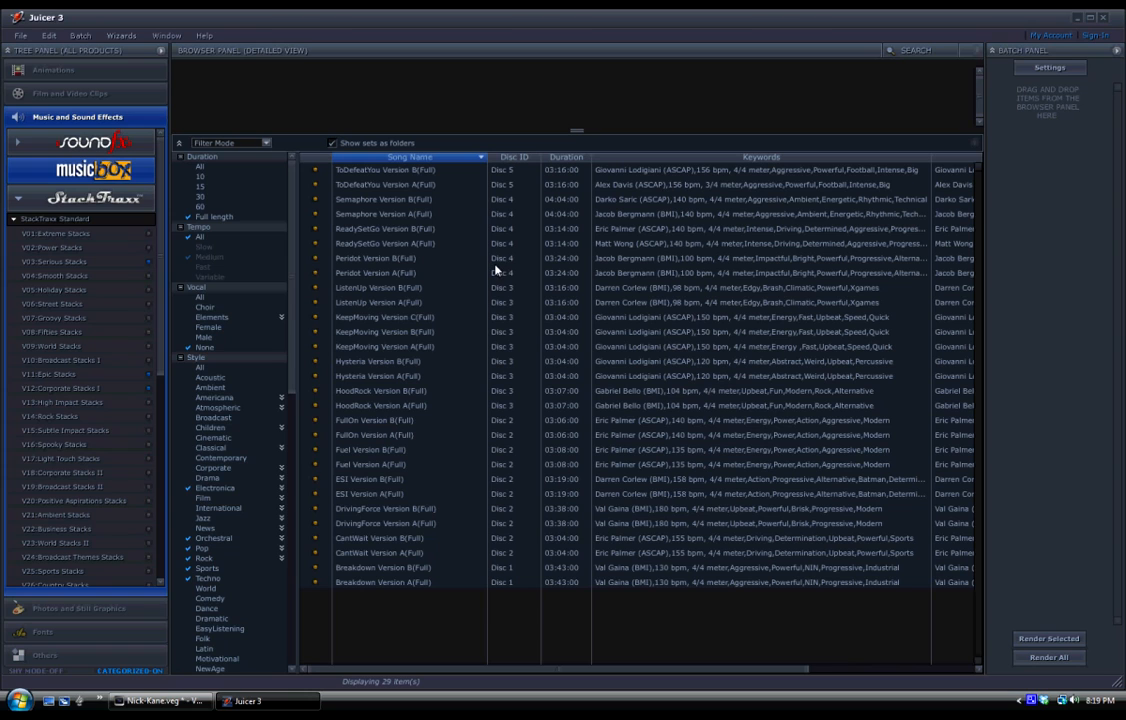
Preview ToDefeatYou Version B(Full), muting and restoring its Bass, Guitar1 and Guitar2 layers, and pause playback.
click(381, 175)
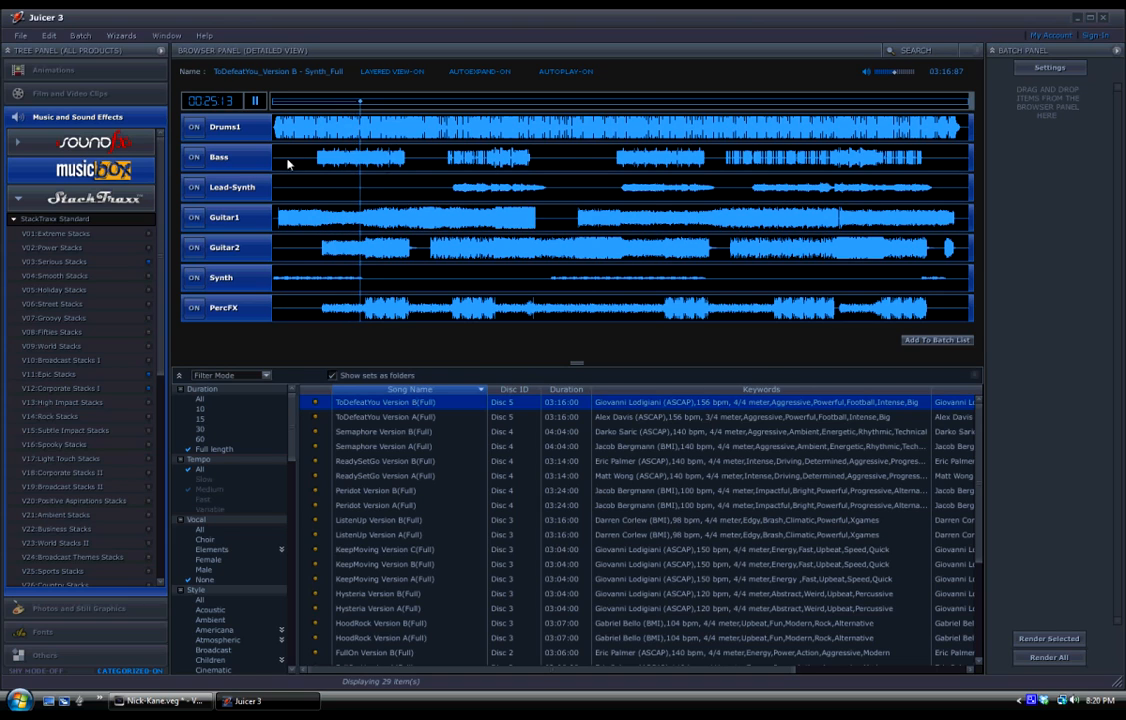
click(195, 157)
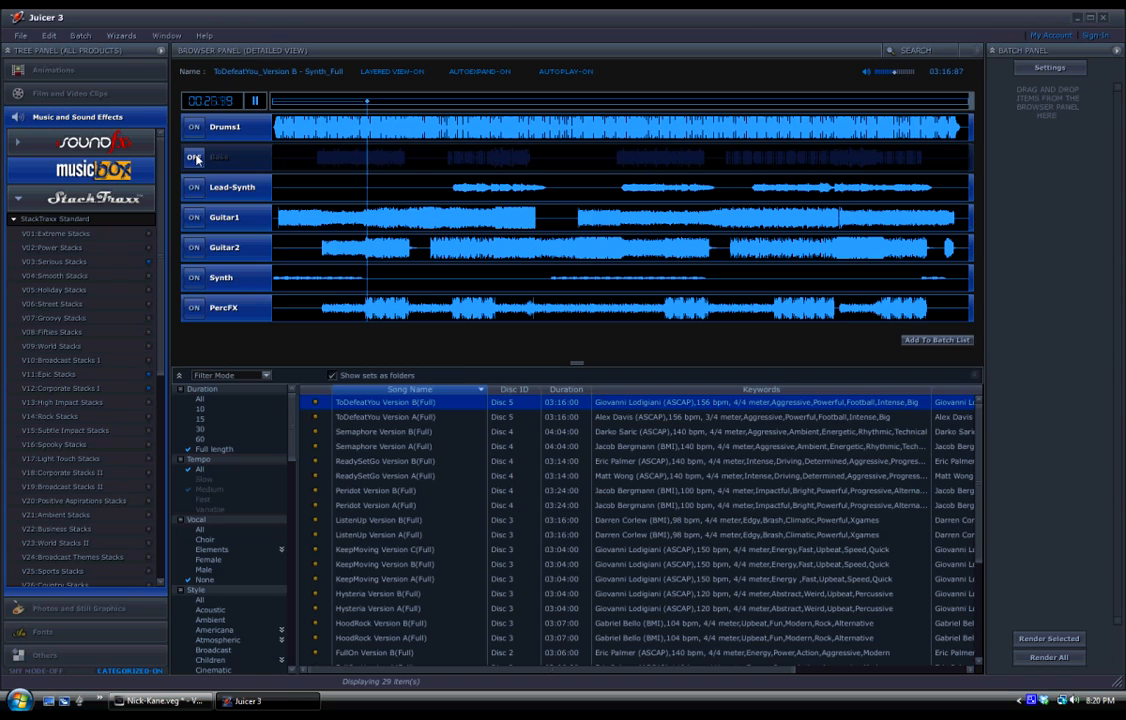
click(195, 157)
click(194, 247)
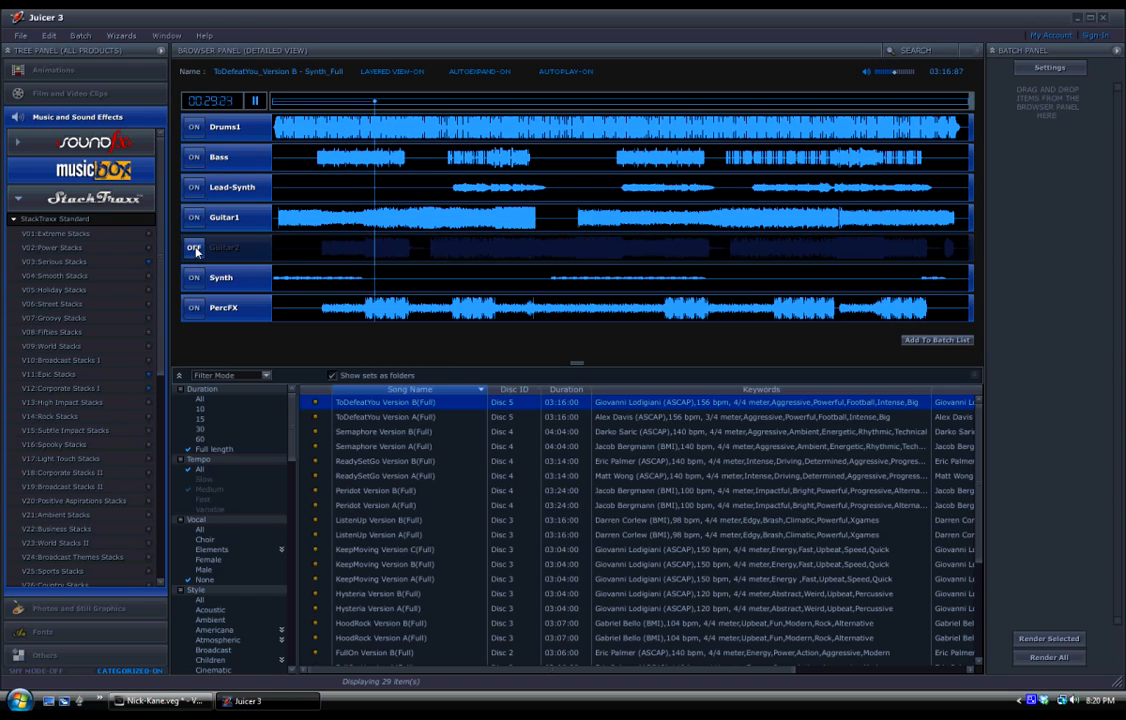
click(194, 218)
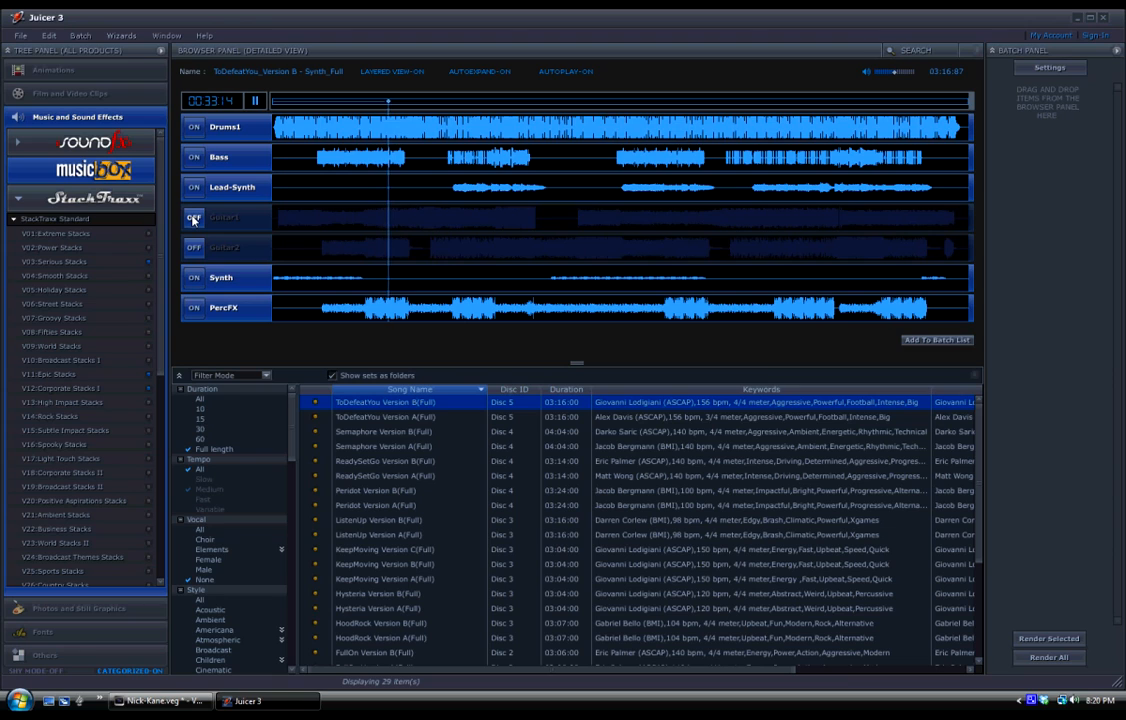
click(194, 218)
click(194, 247)
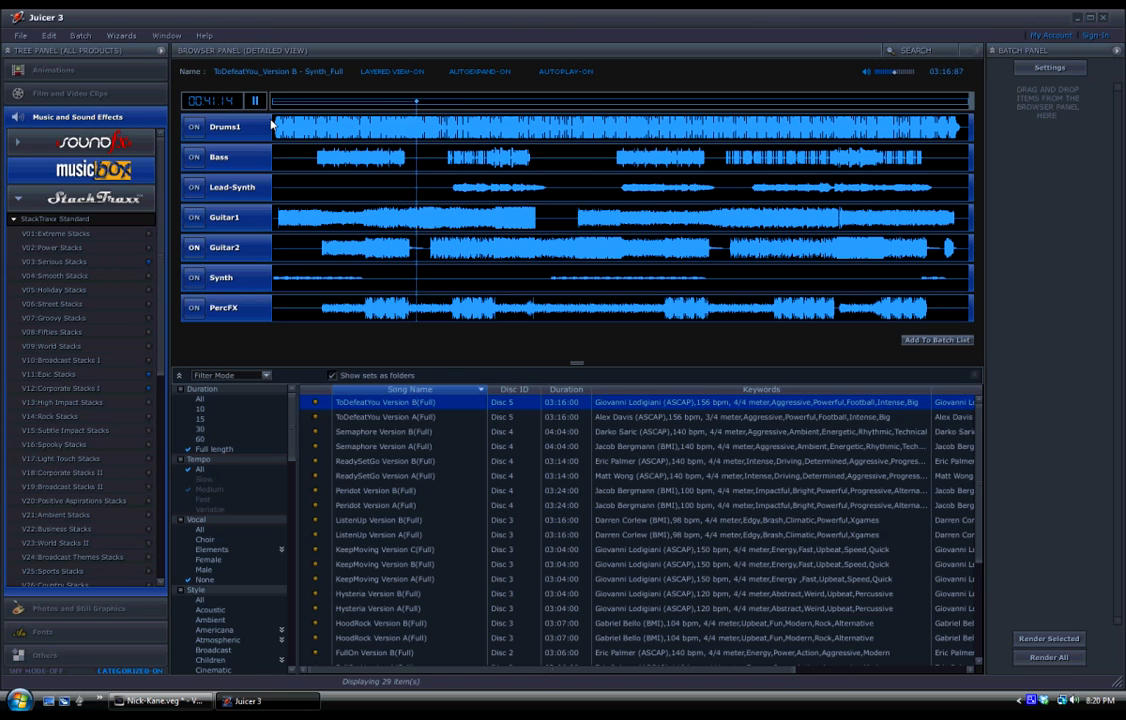
click(256, 102)
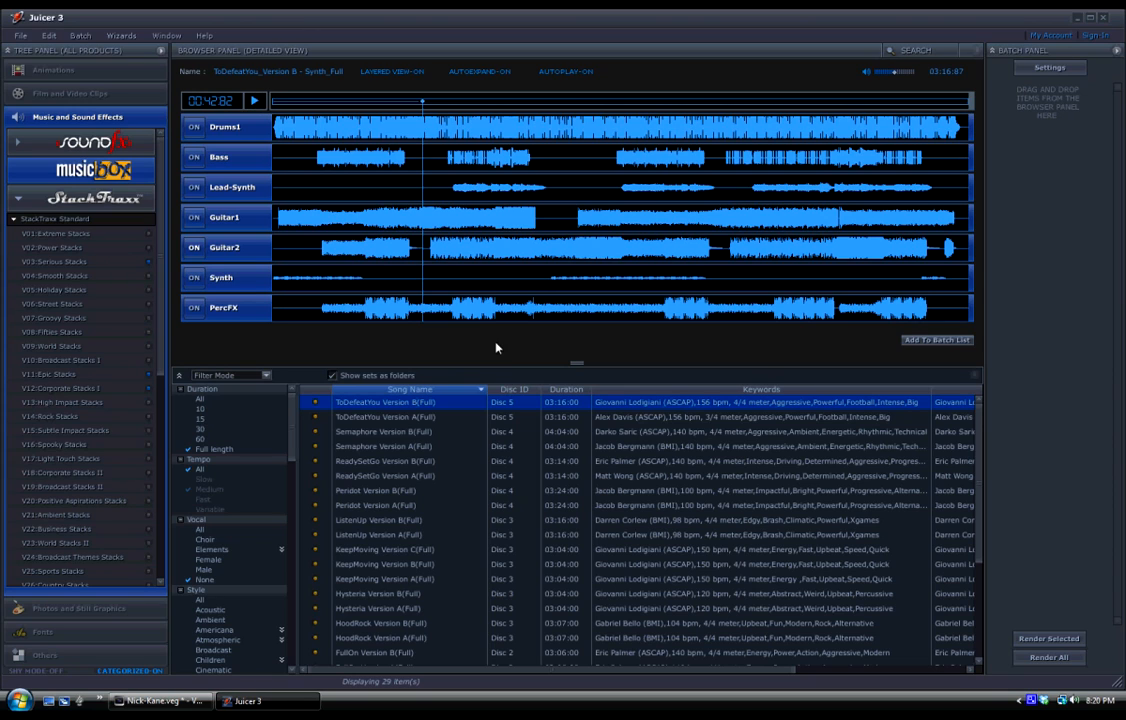
Preview ToDefeatYou Version A(Full) and add it to the render batch, leaving playback paused.
click(403, 419)
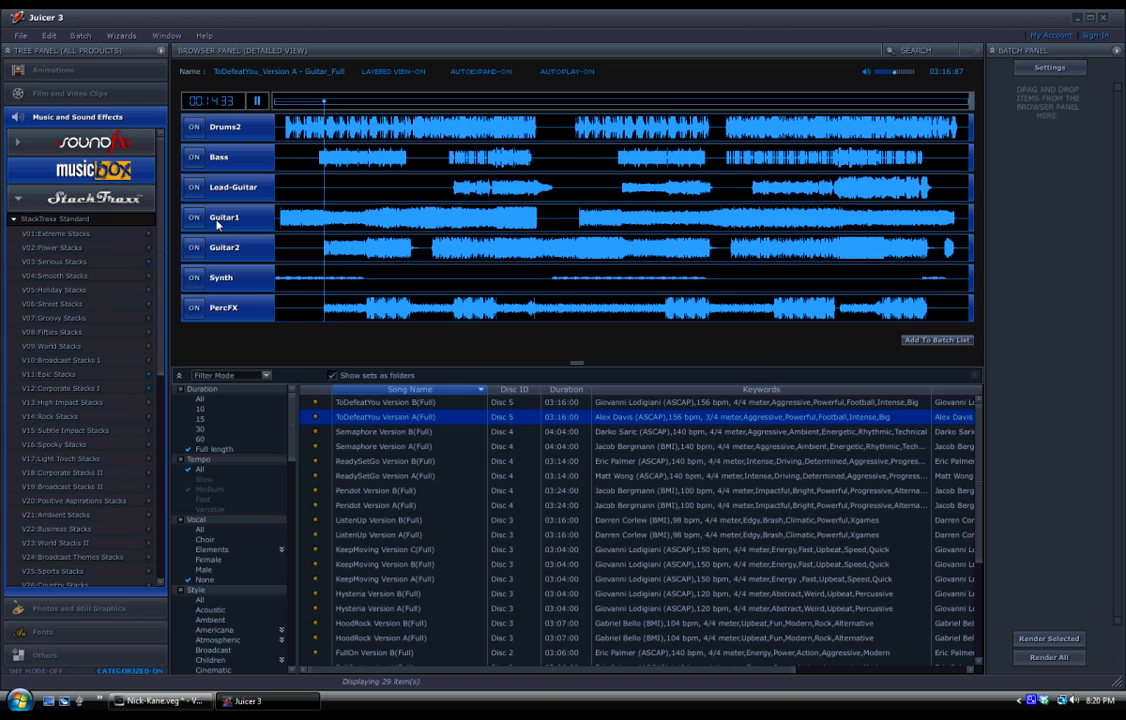
click(257, 103)
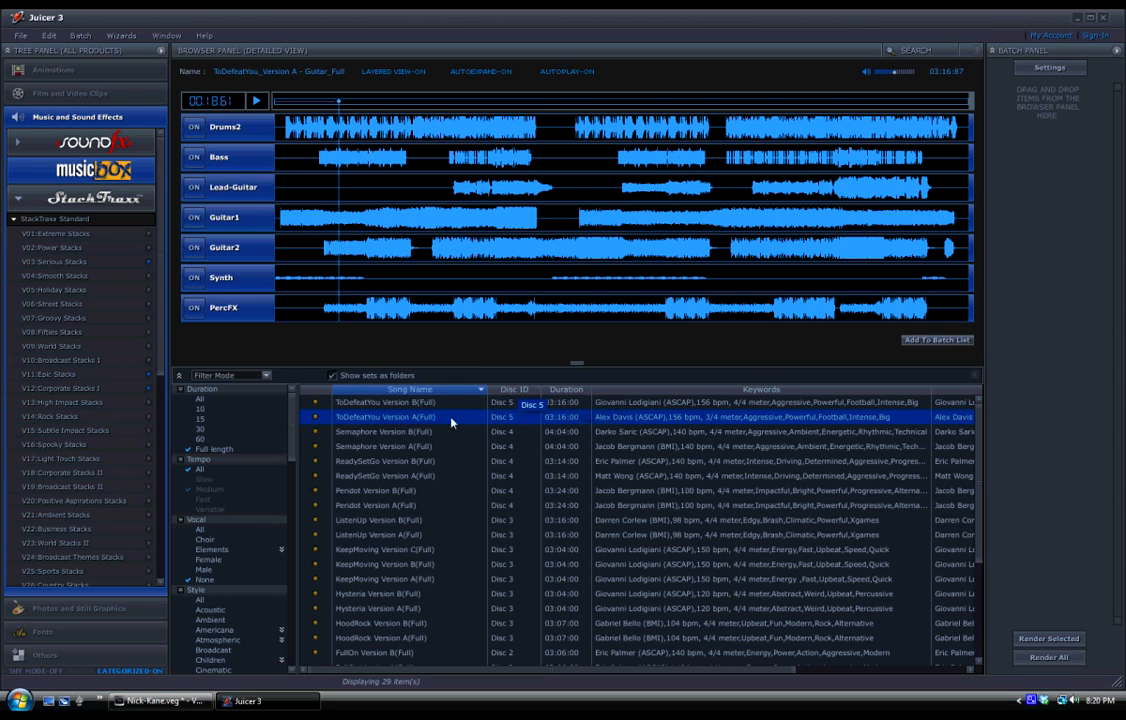
drag(363, 423, 1062, 172)
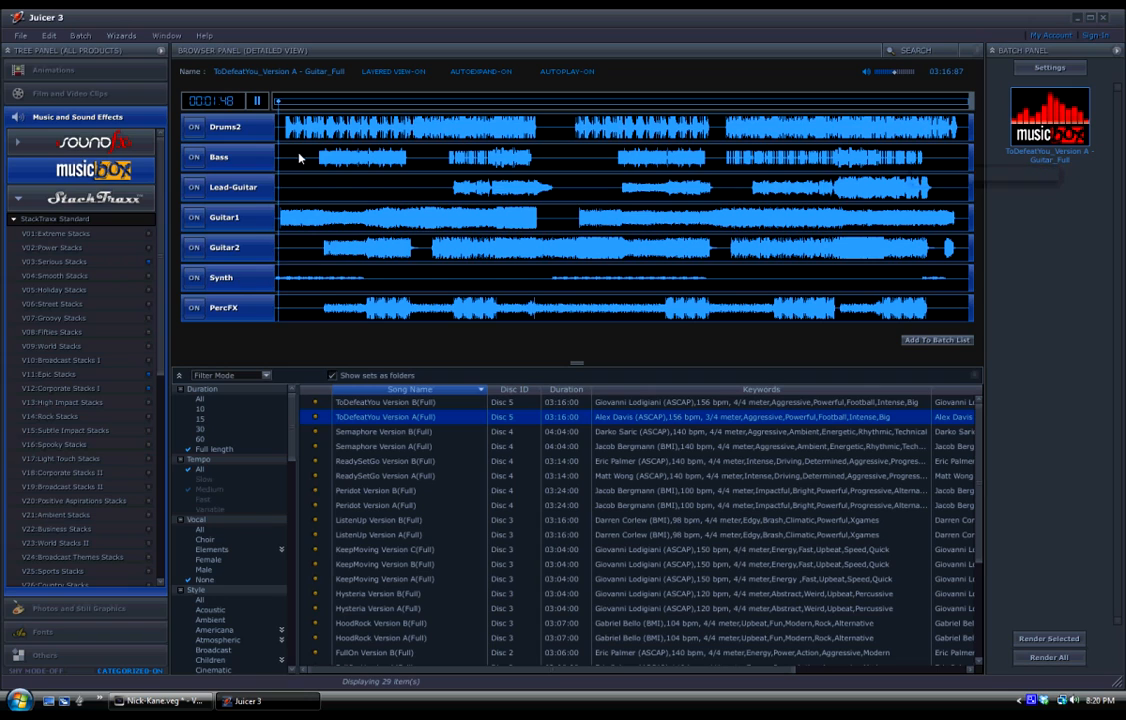
click(257, 102)
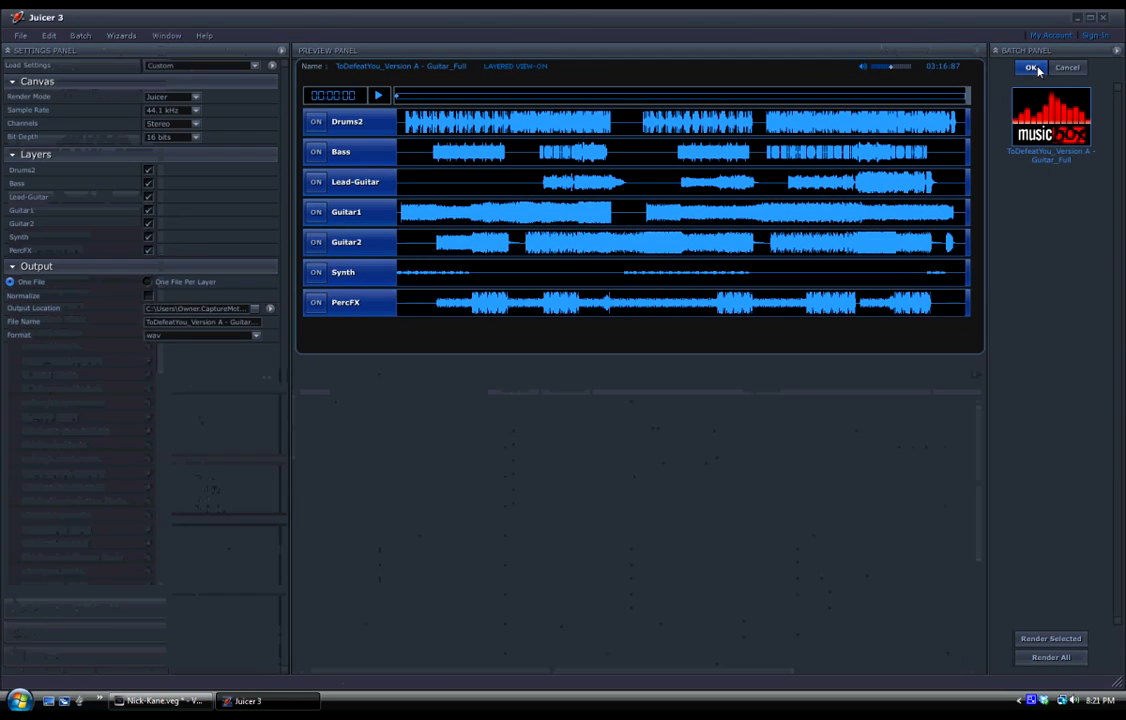
In the batch settings, set the sample rate to 48 kHz and the output to One File Per Layer.
click(1049, 67)
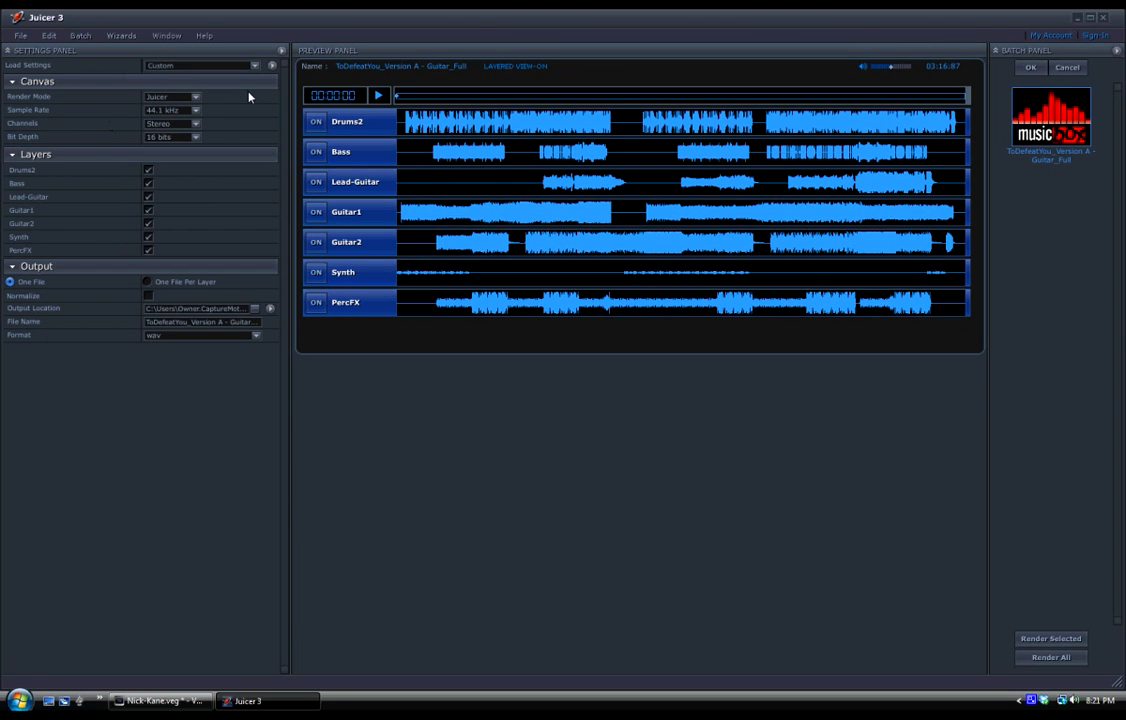
click(196, 111)
click(172, 207)
click(196, 113)
click(196, 113)
Set the batch output location to K:\Mens2010 and accept the settings for ToDefeatYou Version A.
click(255, 309)
drag(654, 318, 657, 371)
click(508, 344)
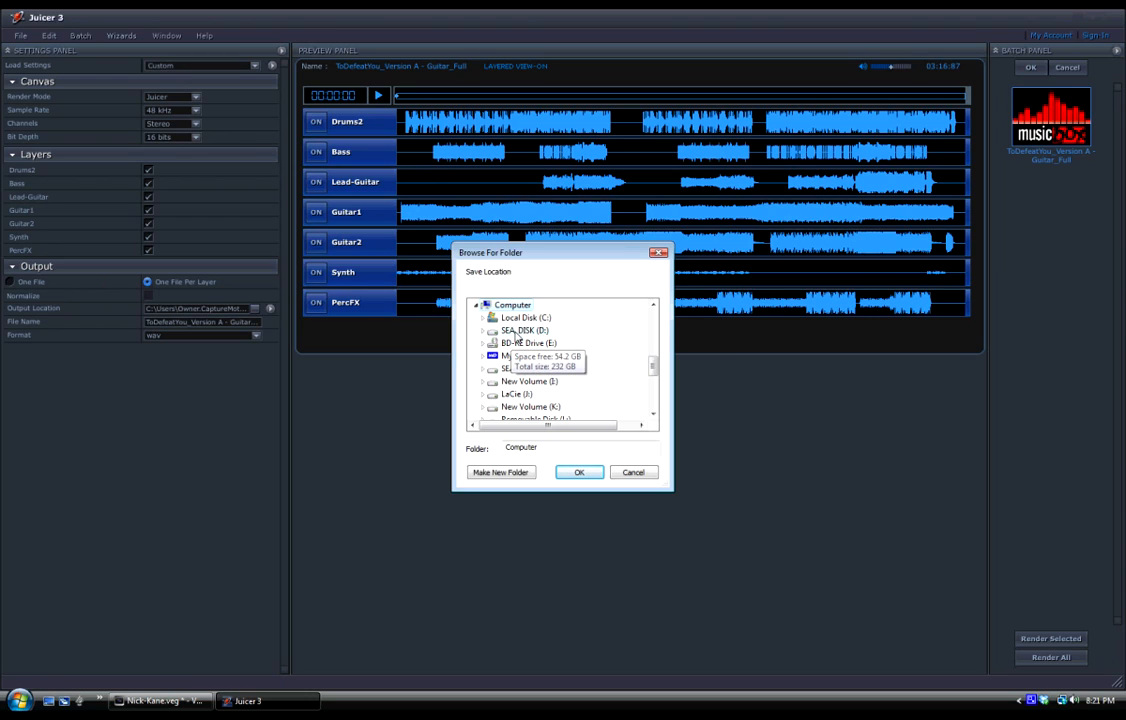
drag(654, 365, 653, 372)
double_click(539, 382)
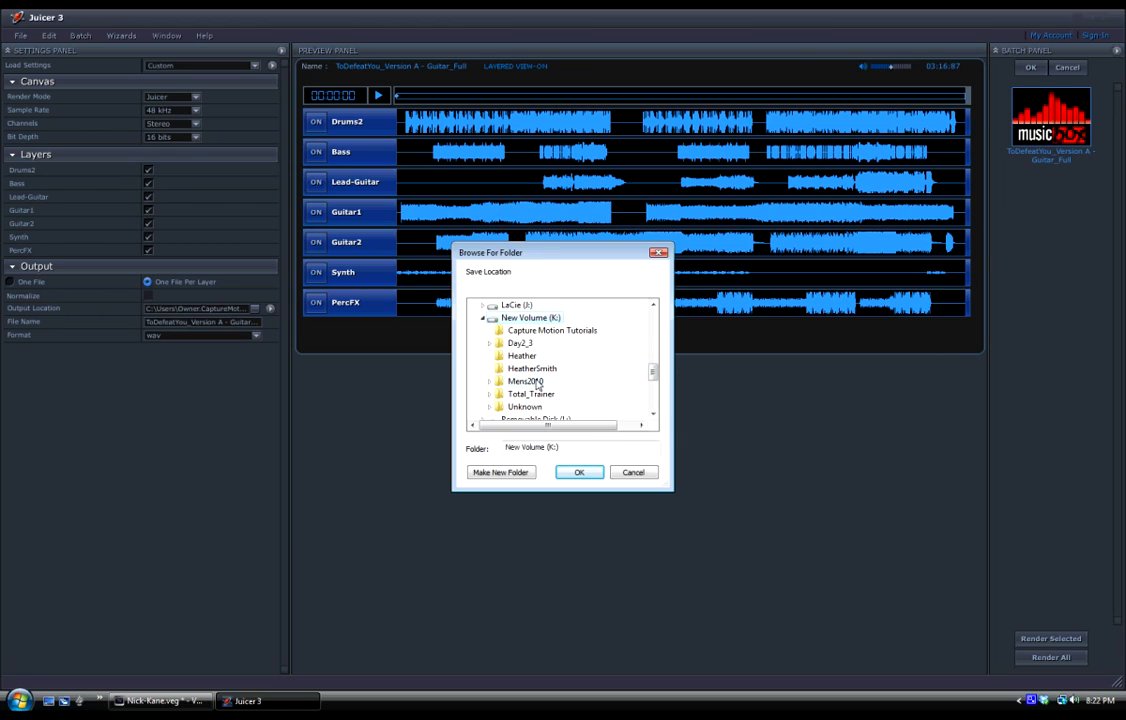
drag(652, 370, 652, 376)
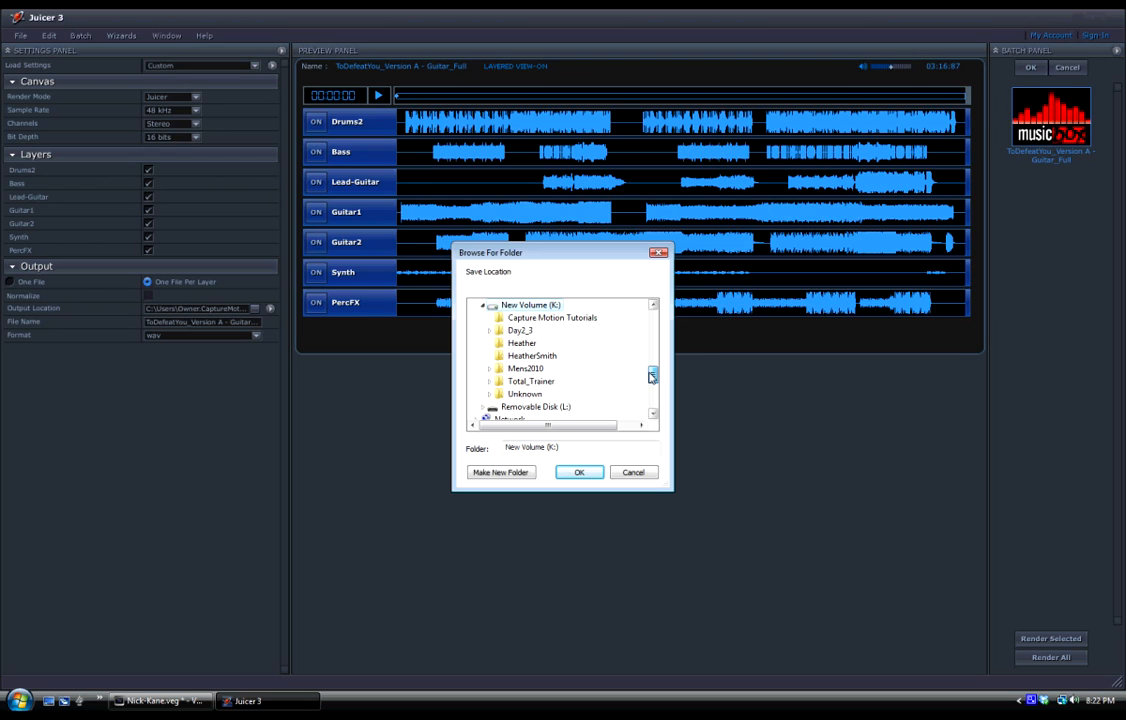
double_click(521, 369)
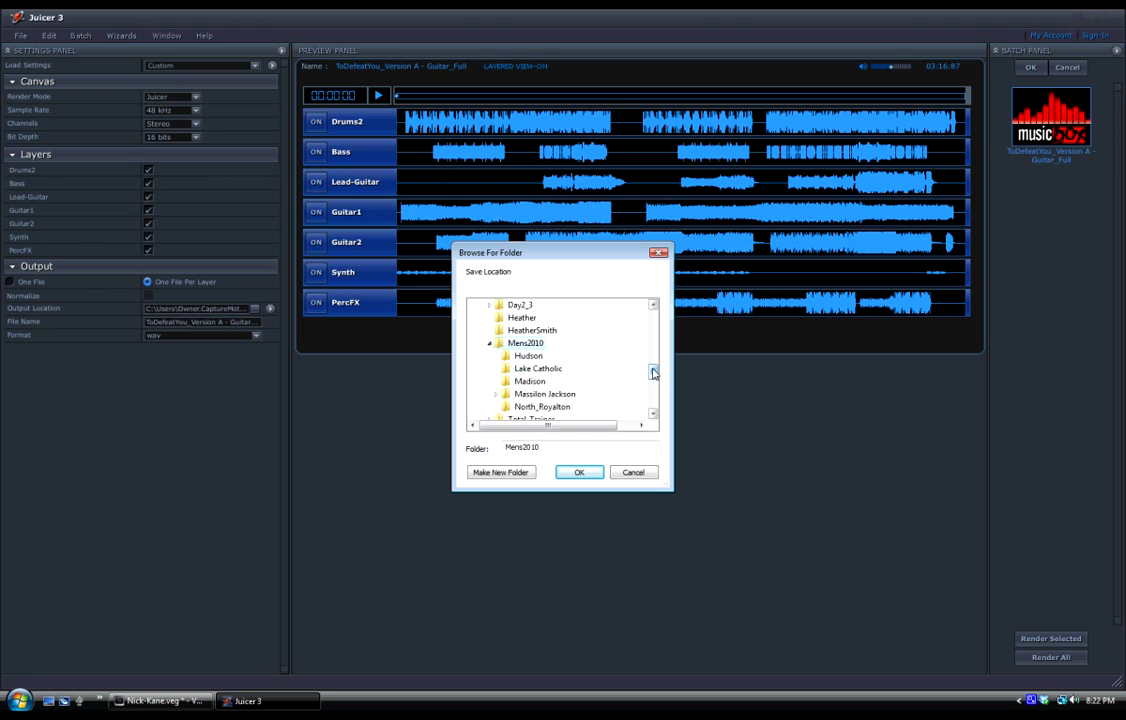
drag(652, 372, 654, 380)
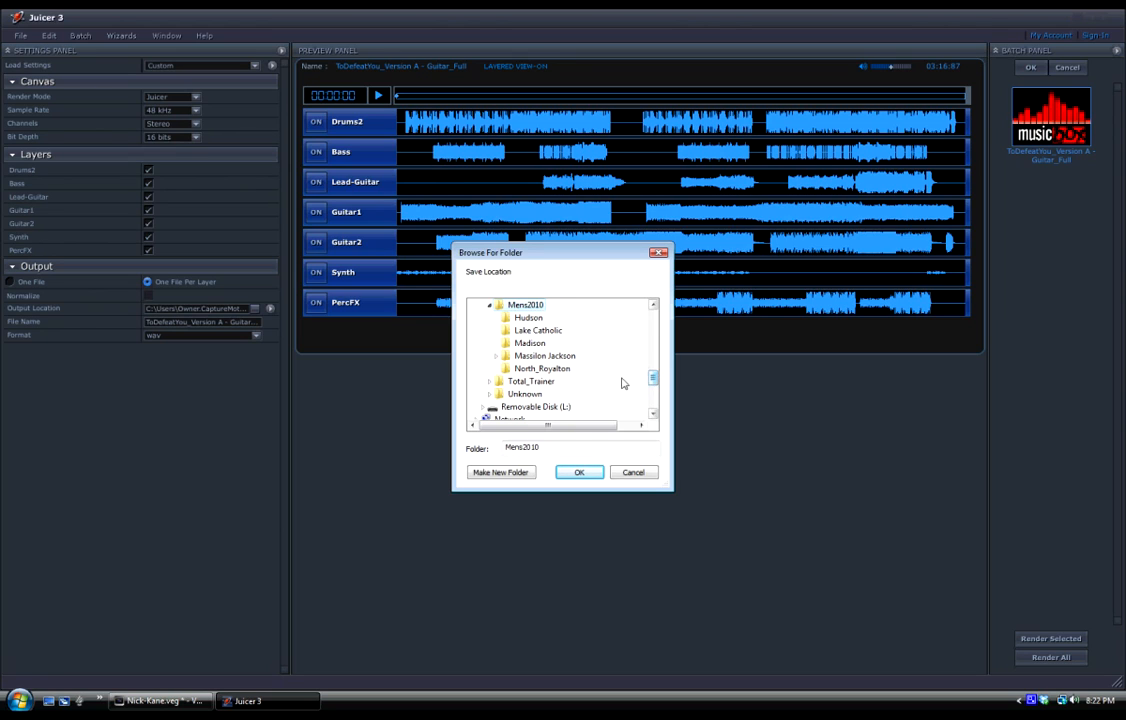
click(578, 473)
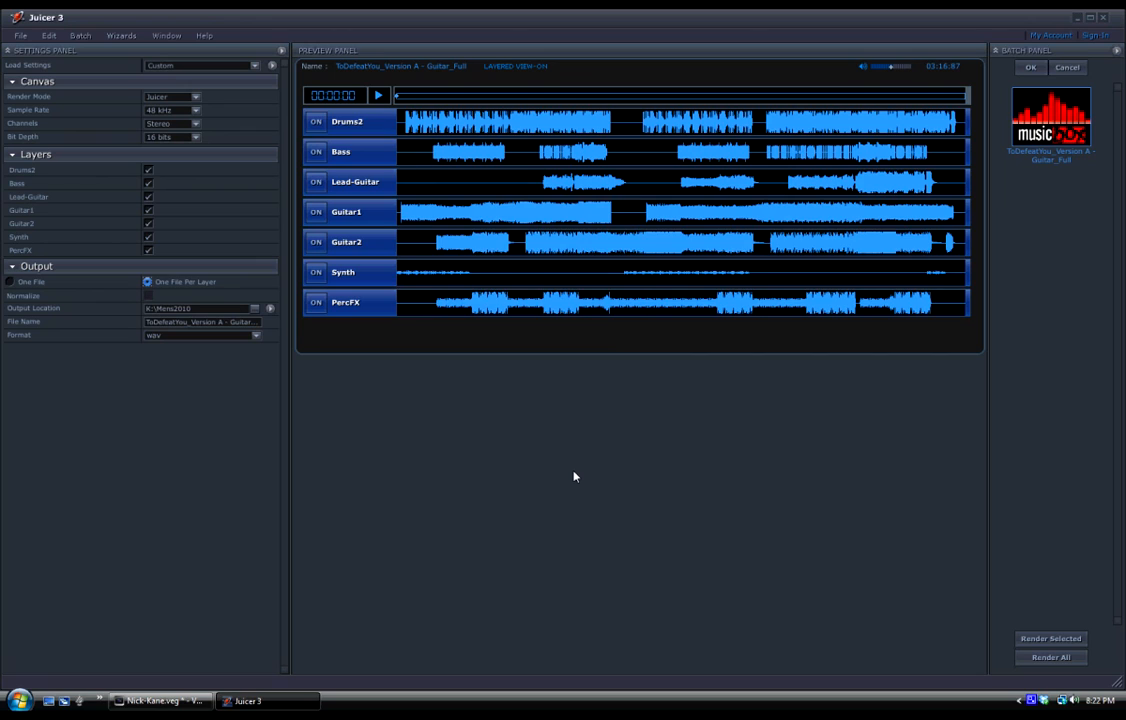
click(257, 339)
click(1030, 68)
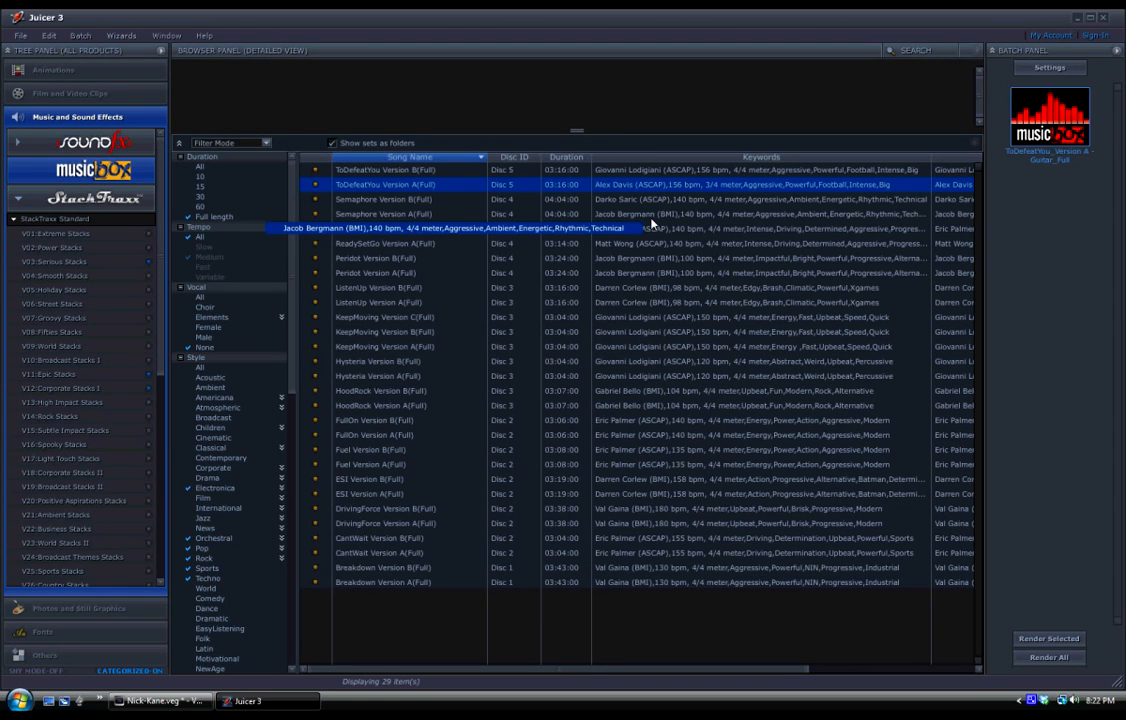
Preview Semaphore Version B(Full), ReadySetGo Version B(Full) and Peridot Version B(Full), adding only Semaphore and Peridot to the render batch.
click(376, 199)
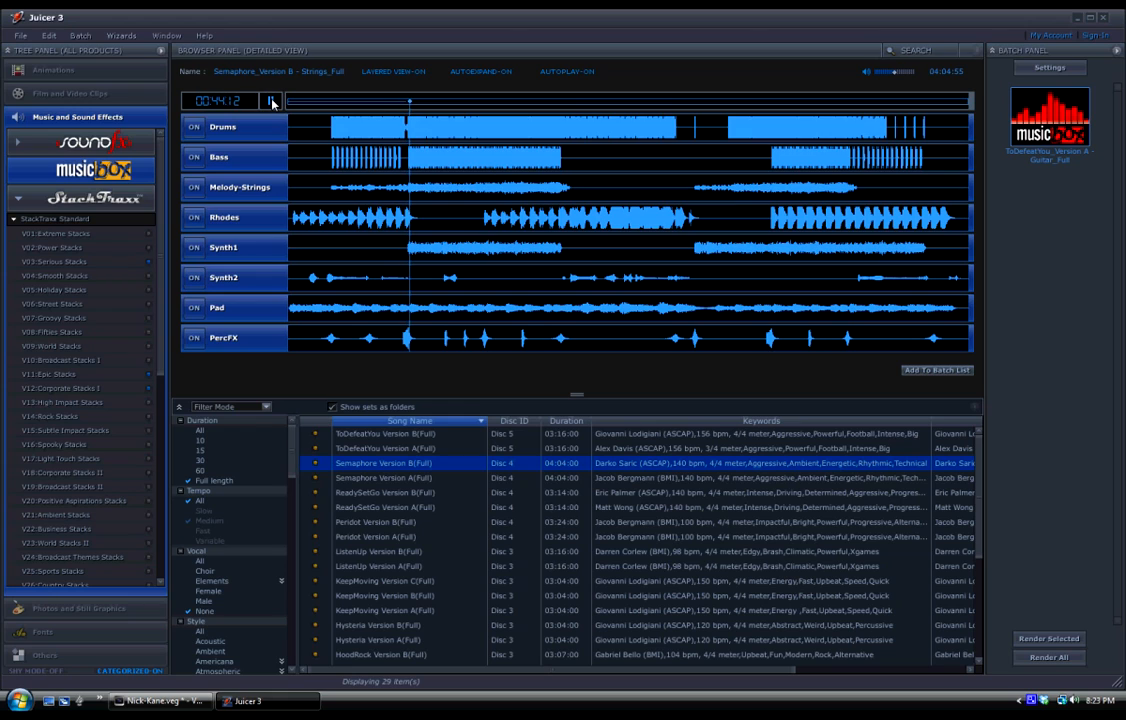
click(947, 376)
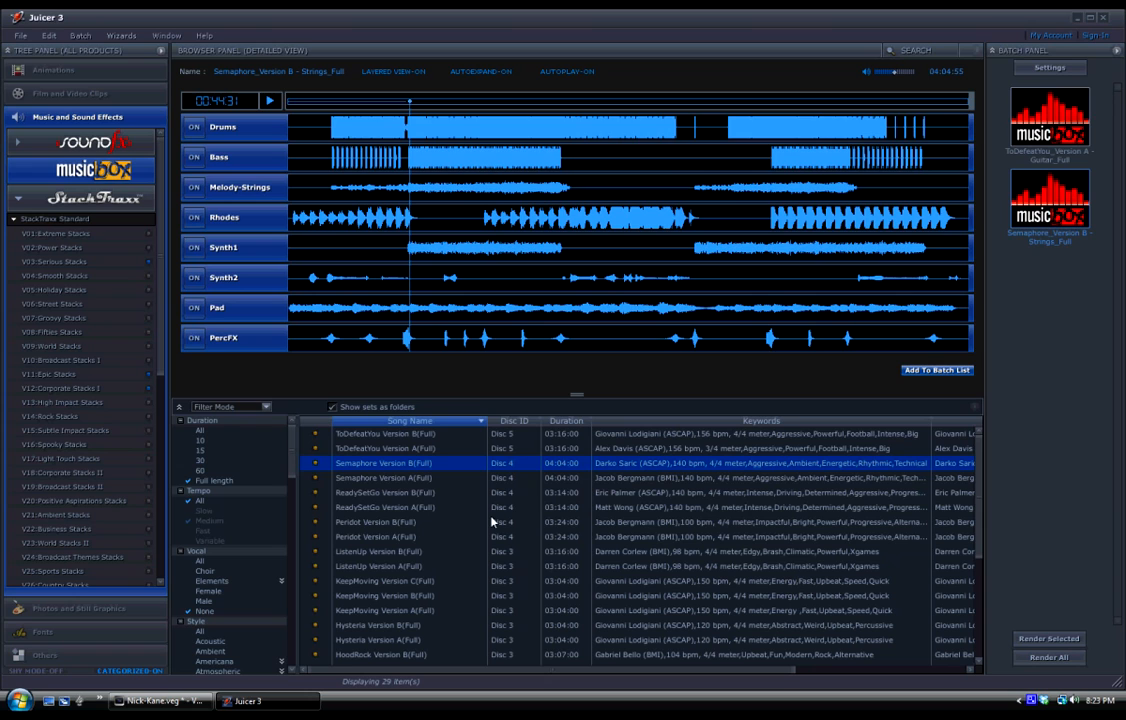
click(388, 496)
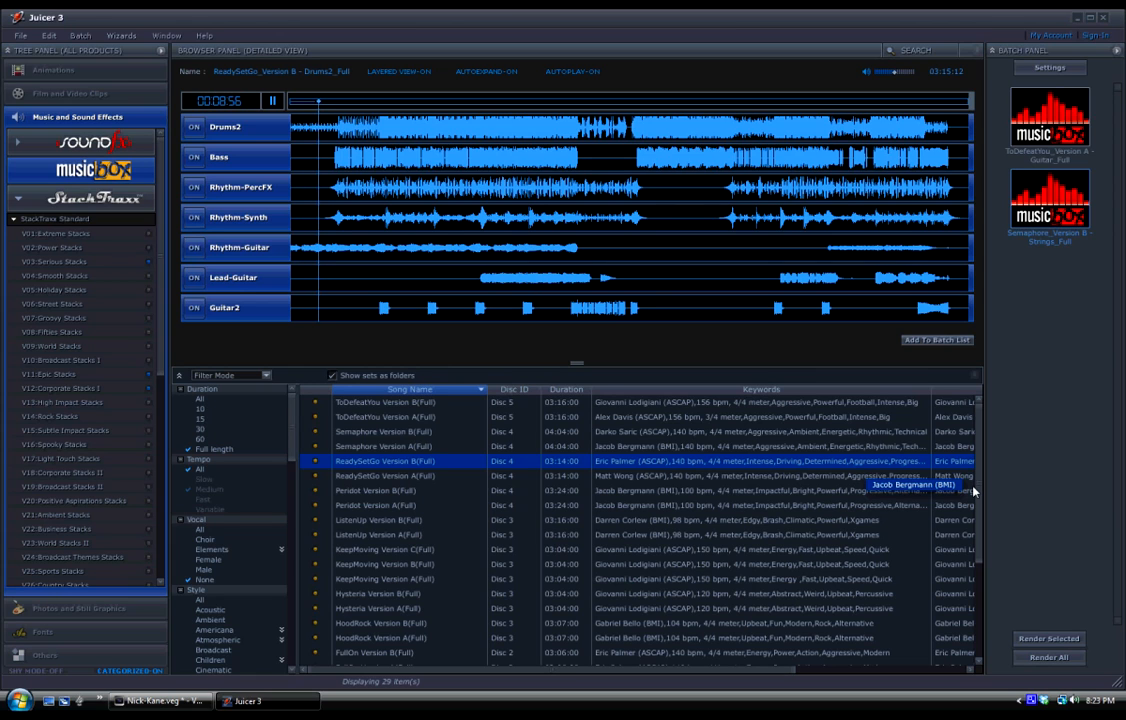
scroll(978, 487, down, 1)
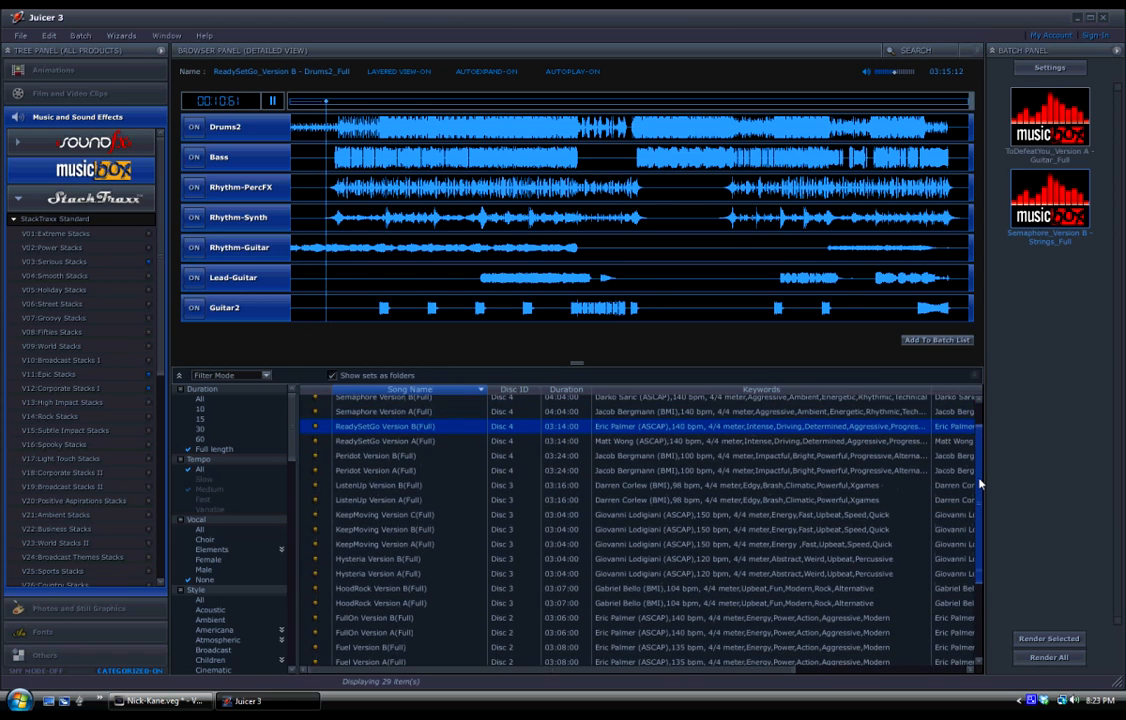
drag(980, 484, 980, 461)
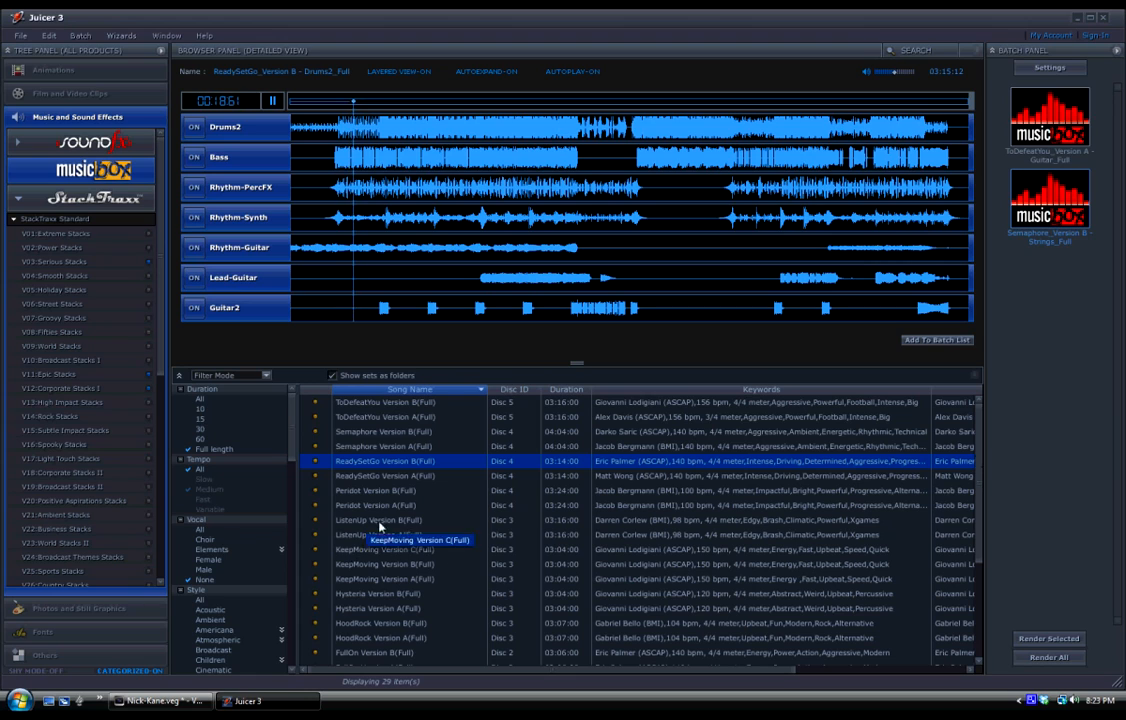
click(374, 492)
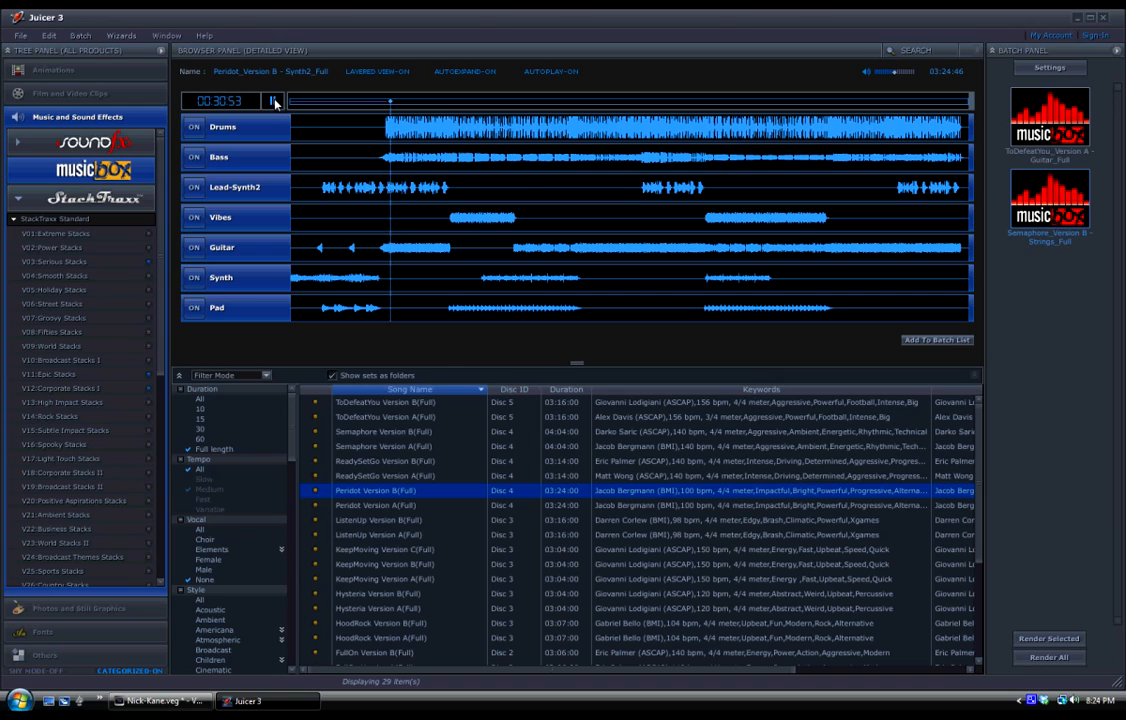
click(933, 341)
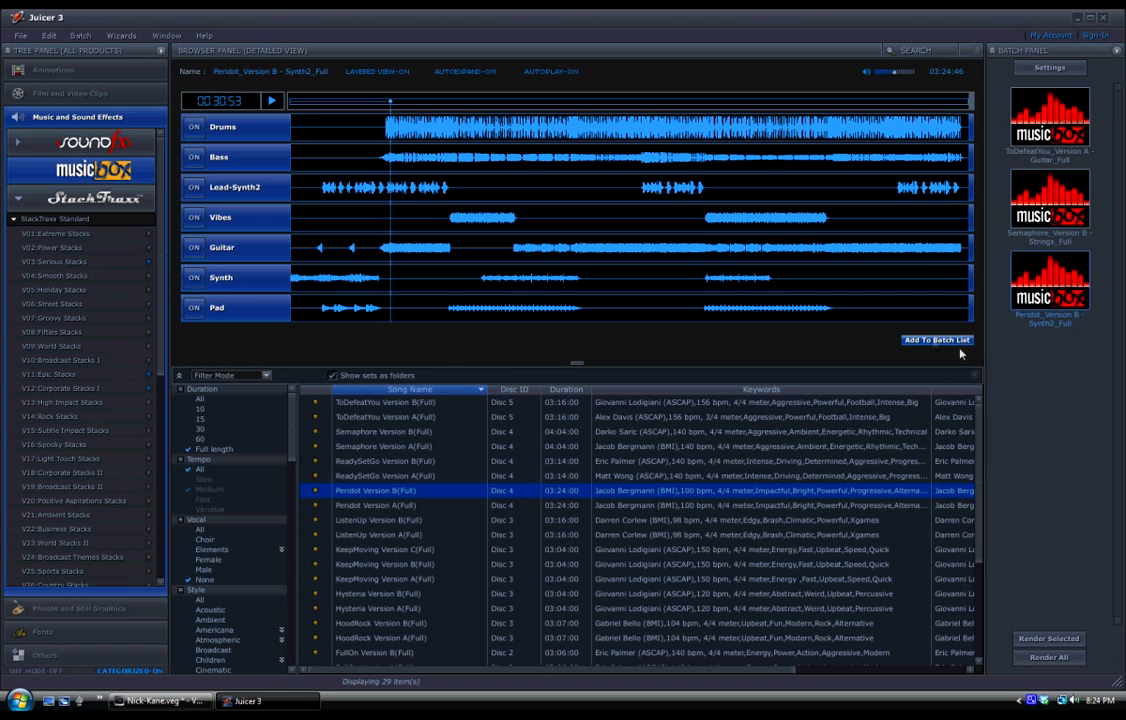
Preview KeepMoving Version C(Full) from further down the song list and pause playback.
scroll(976, 452, down, 1)
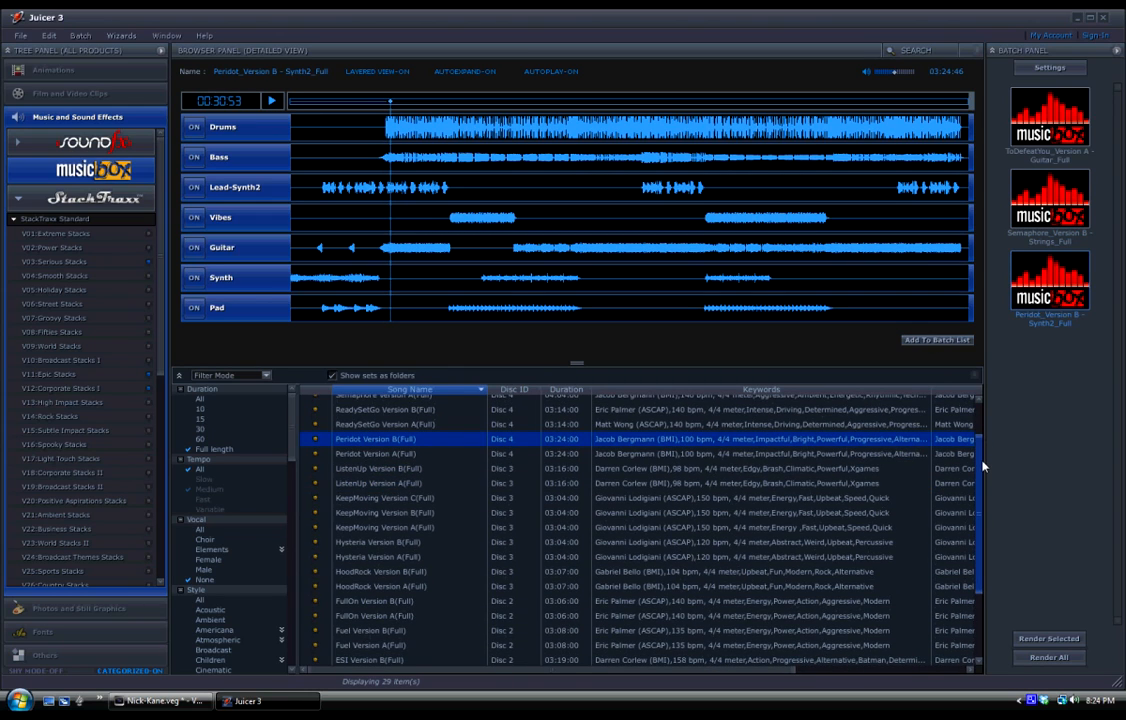
scroll(982, 466, down, 1)
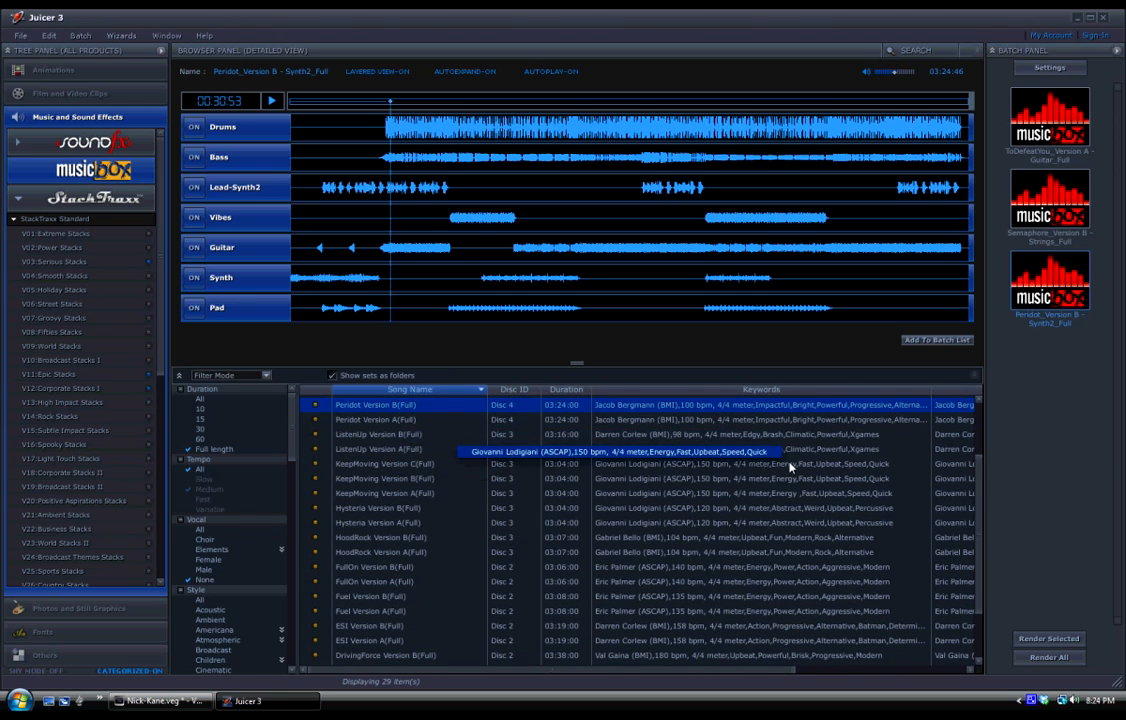
click(372, 466)
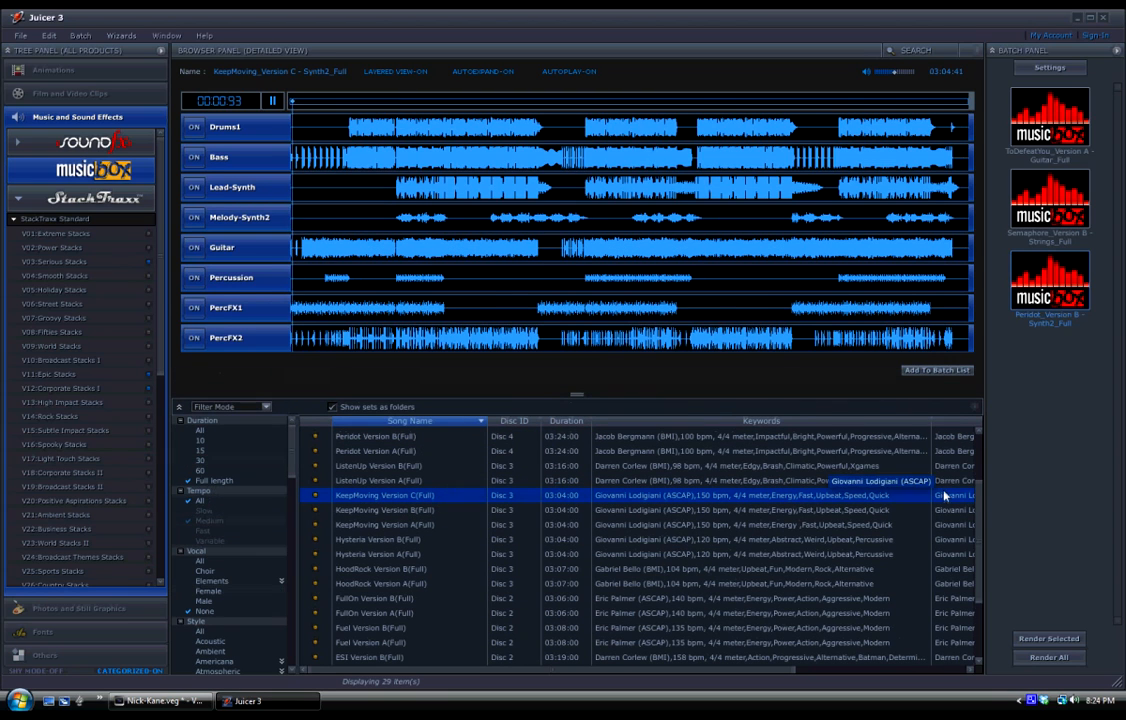
scroll(983, 503, down, 2)
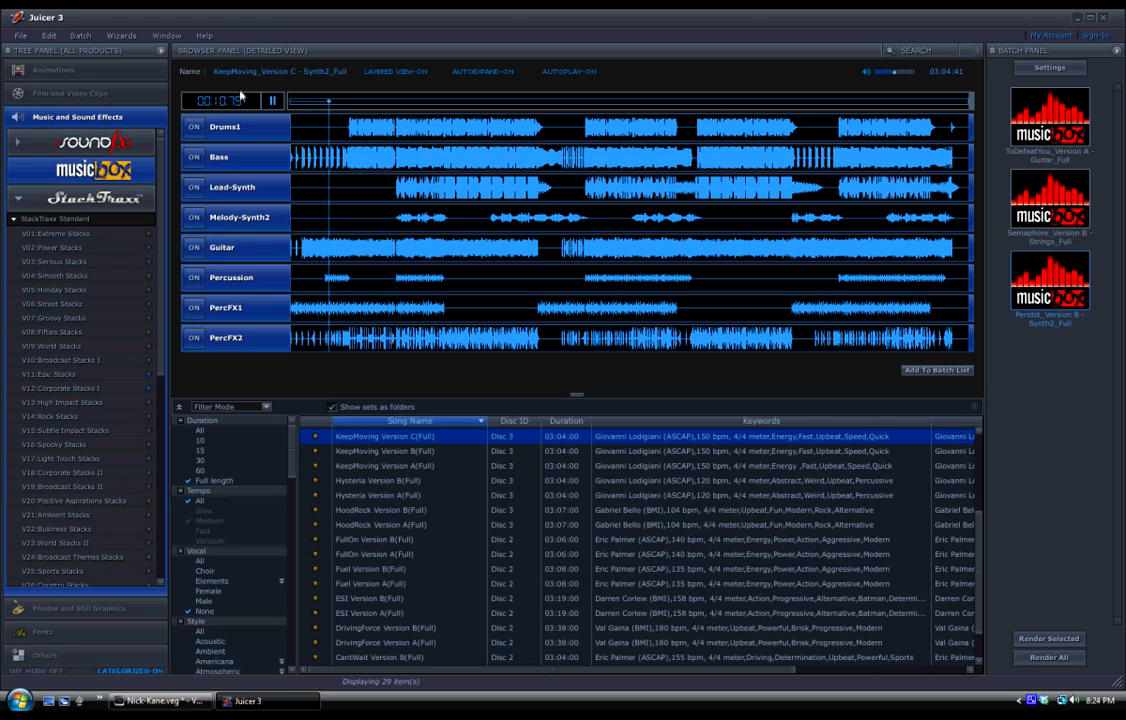
click(272, 102)
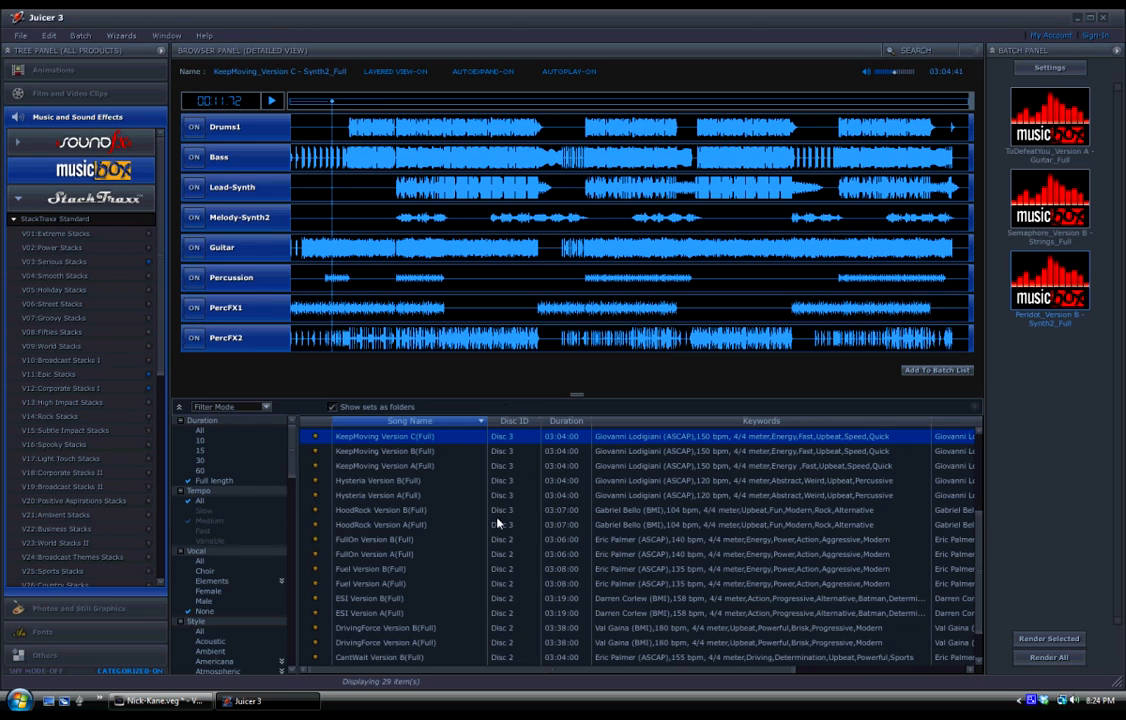
Preview HoodRock Version B(Full), FullOn Version B(Full) and Fuel Version A(Full) in turn.
click(376, 512)
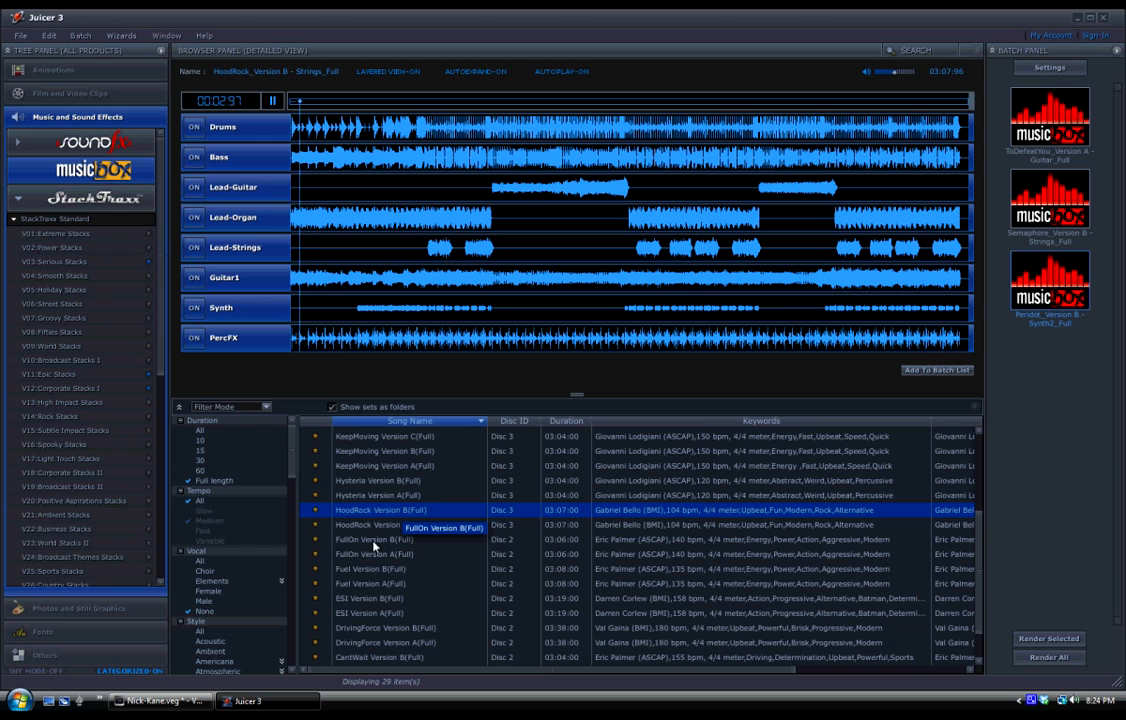
click(373, 540)
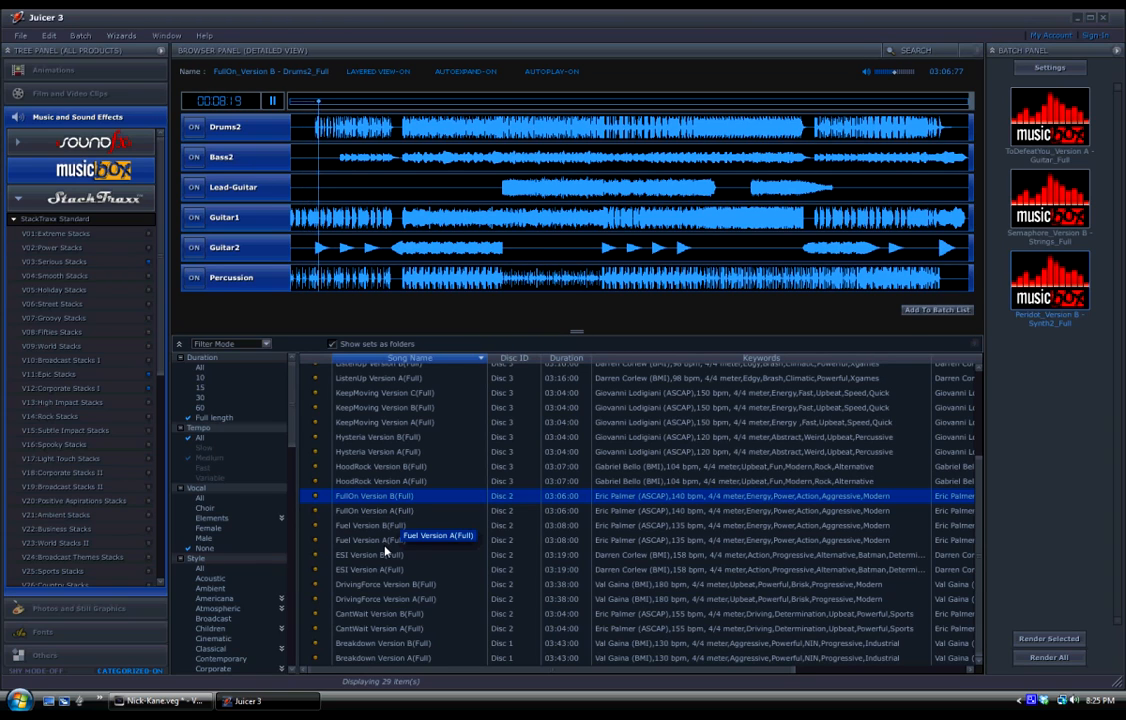
click(380, 542)
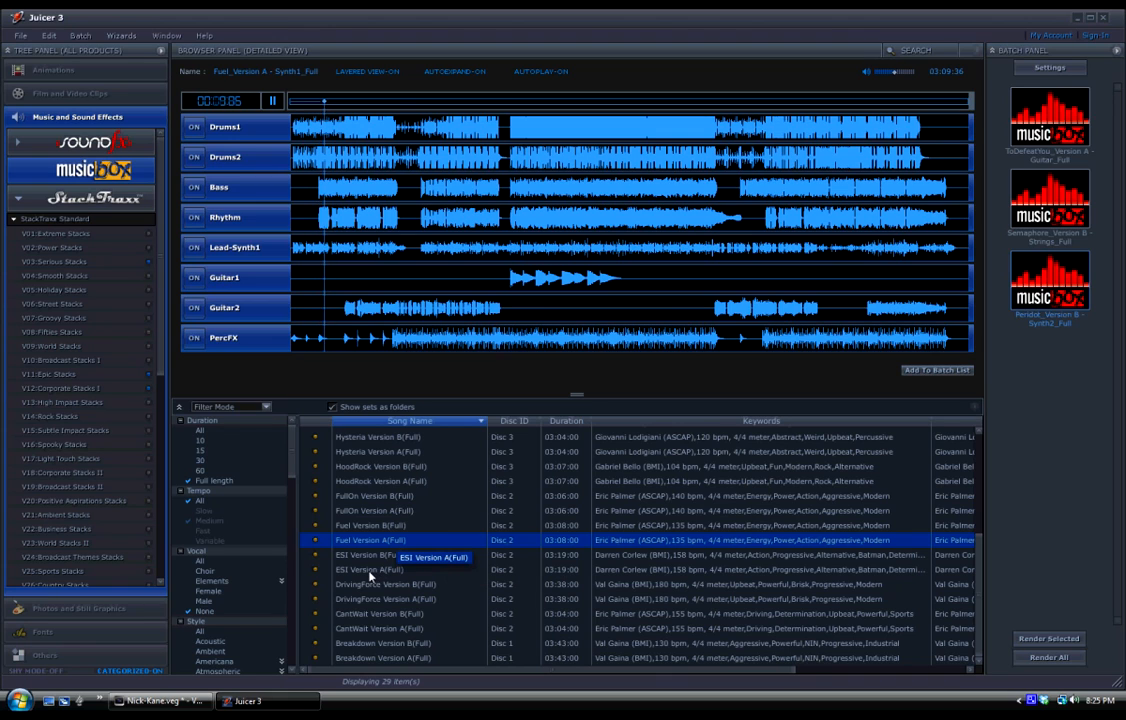
Preview Breakdown Version A(Full), pause playback and add it to the render batch.
click(376, 658)
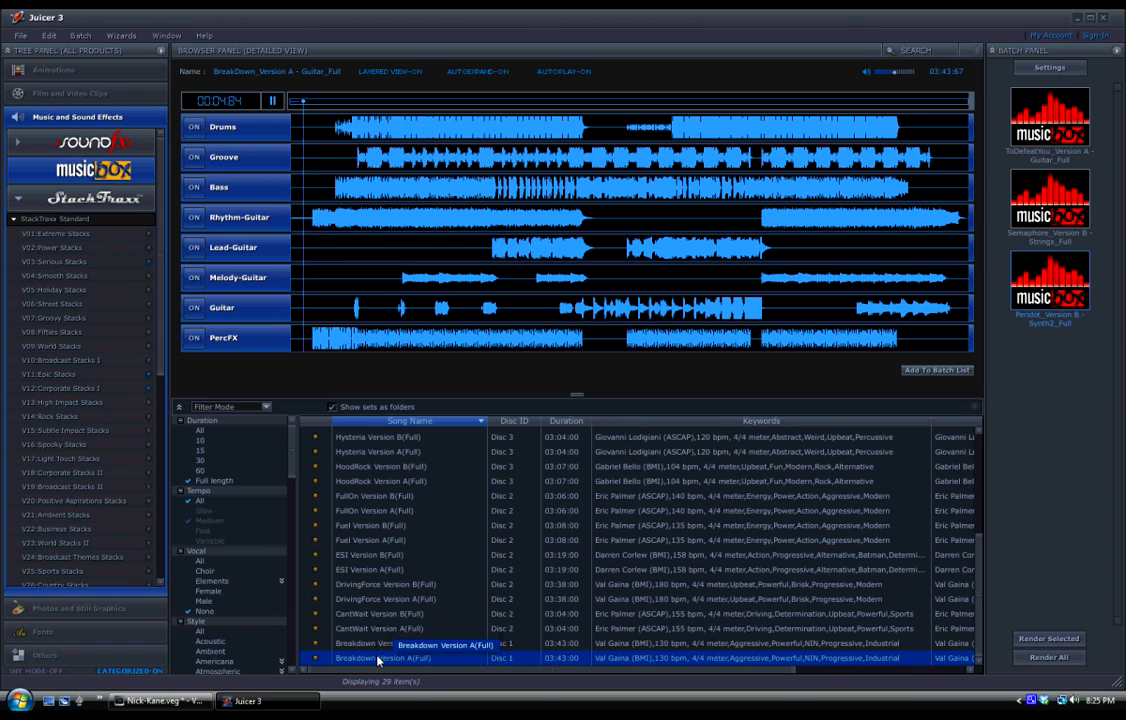
click(275, 102)
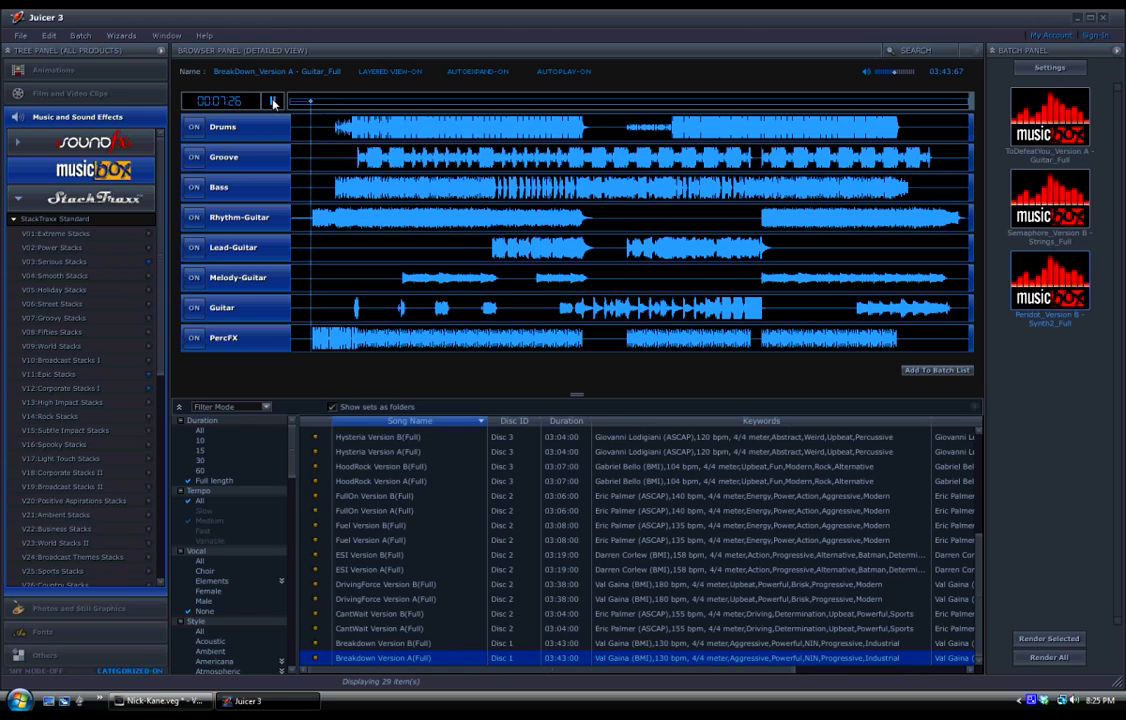
click(925, 372)
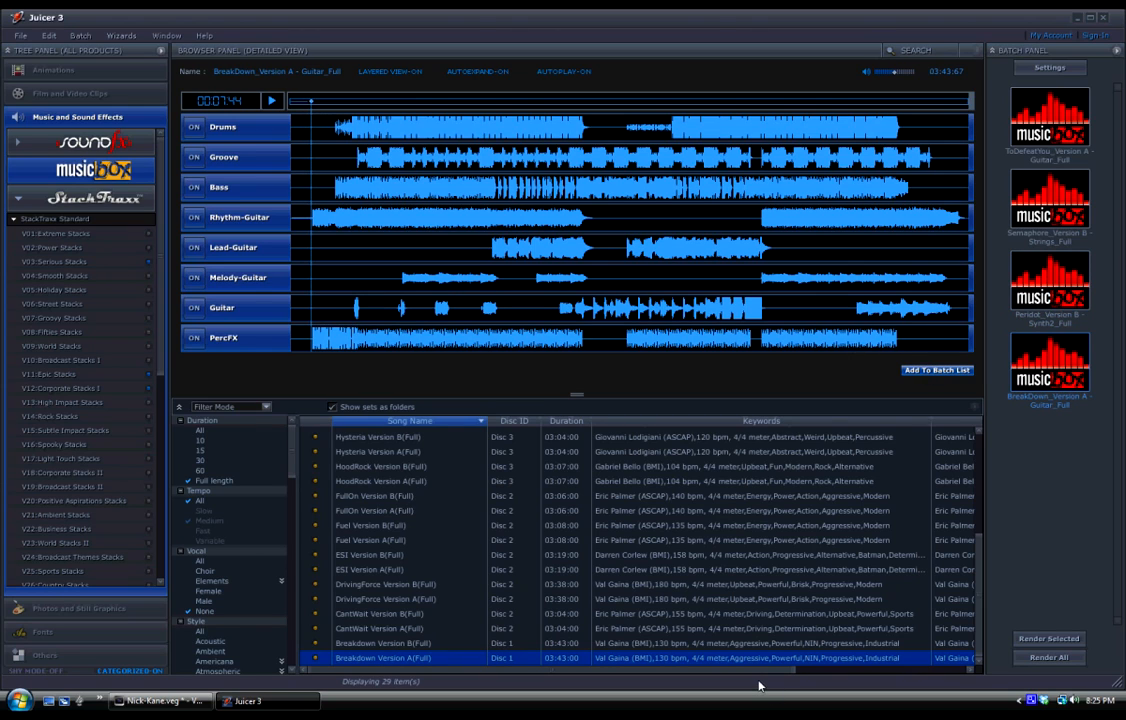
Preview Breakdown Version B(Full) and CantWait Version B(Full), muting CantWait's Groove layer while listening.
click(405, 644)
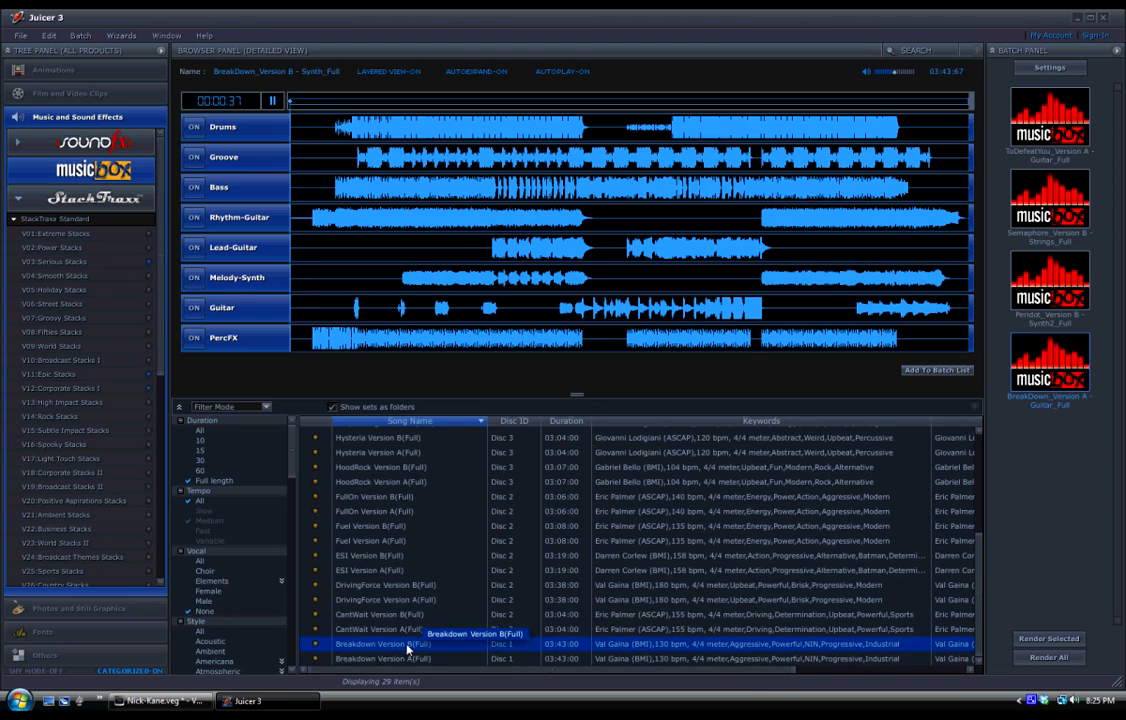
click(389, 626)
click(388, 616)
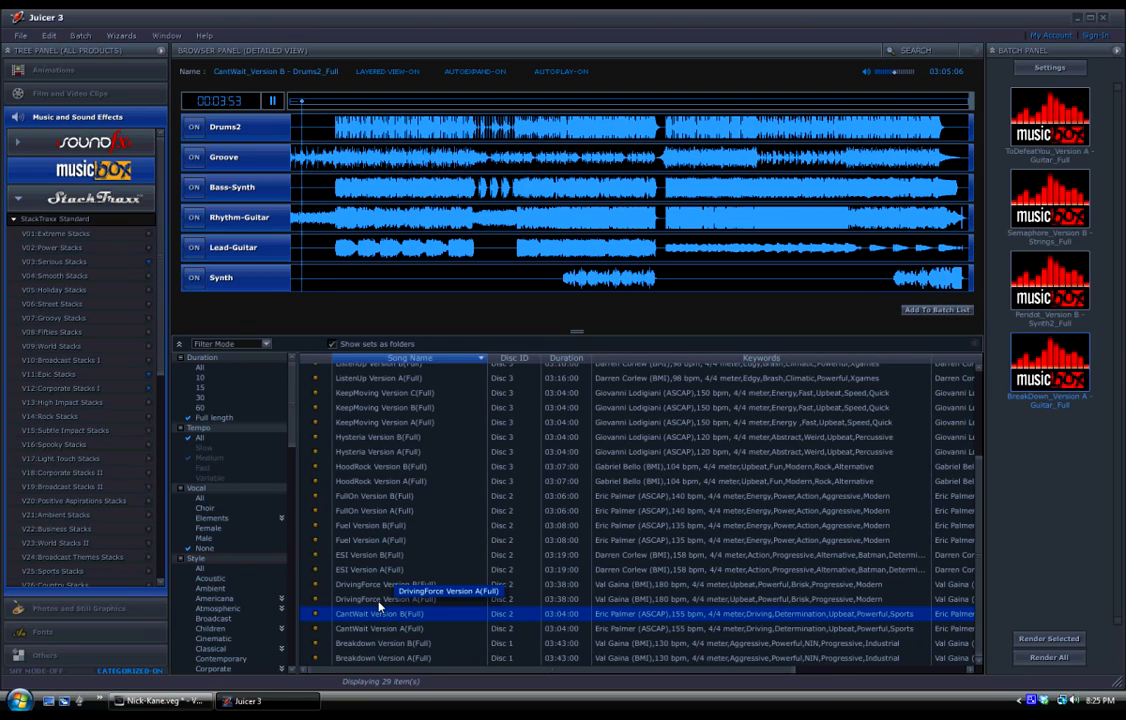
click(194, 157)
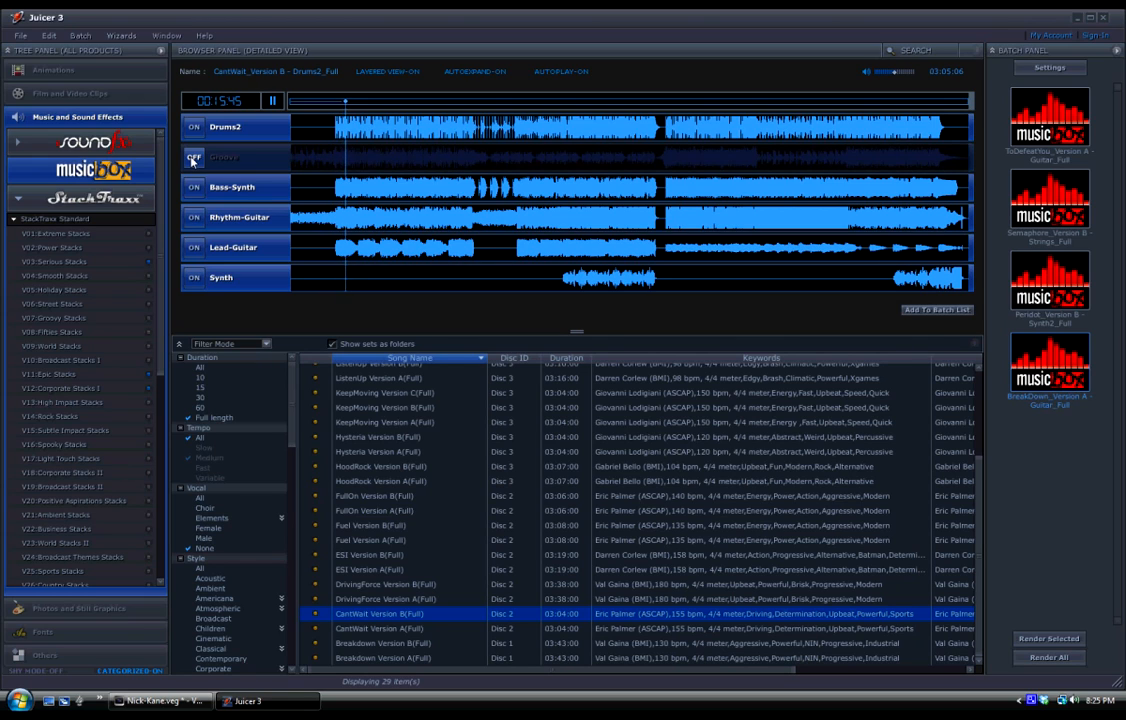
key(space)
Preview ESI Version A(Full), pause playback and return to the start of the song list.
click(369, 570)
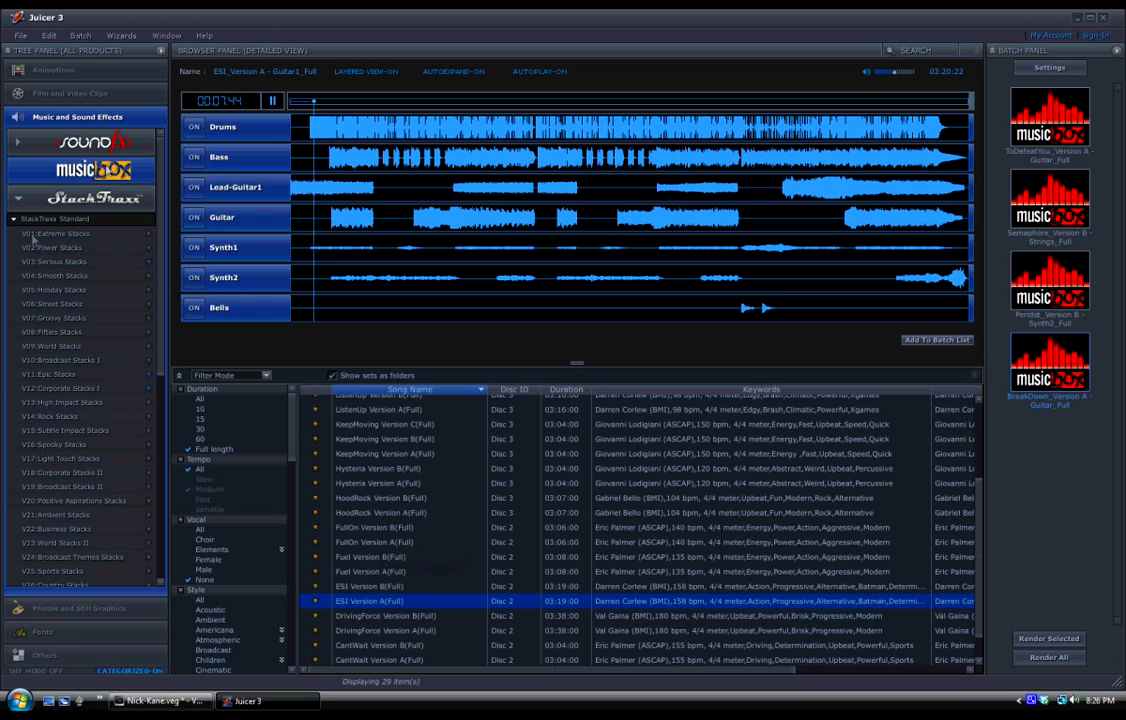
click(272, 102)
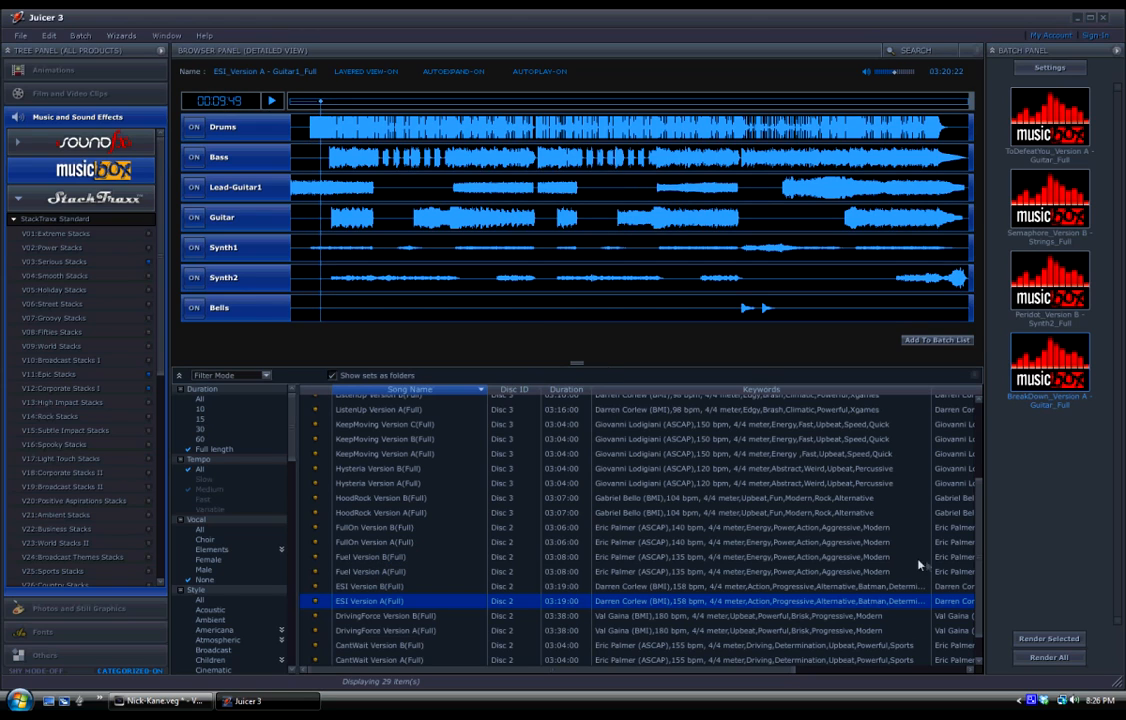
drag(976, 518, 976, 425)
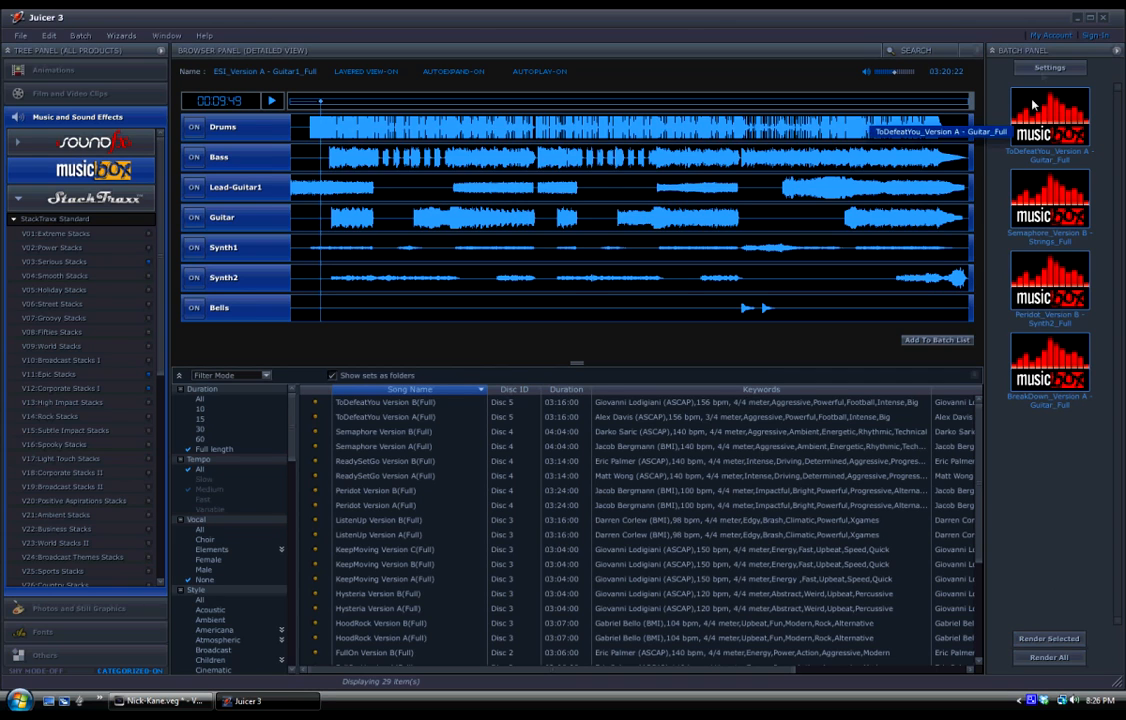
Render the batched songs from the batch settings, show the output folder and open Documents there.
click(1045, 68)
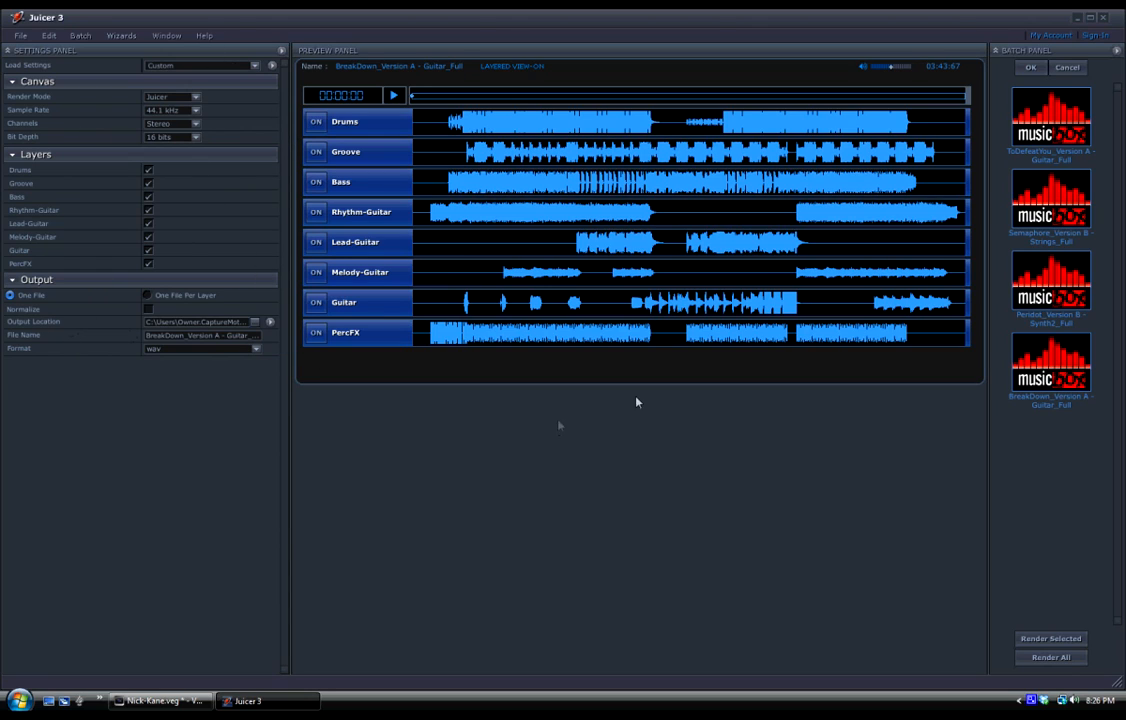
click(1055, 640)
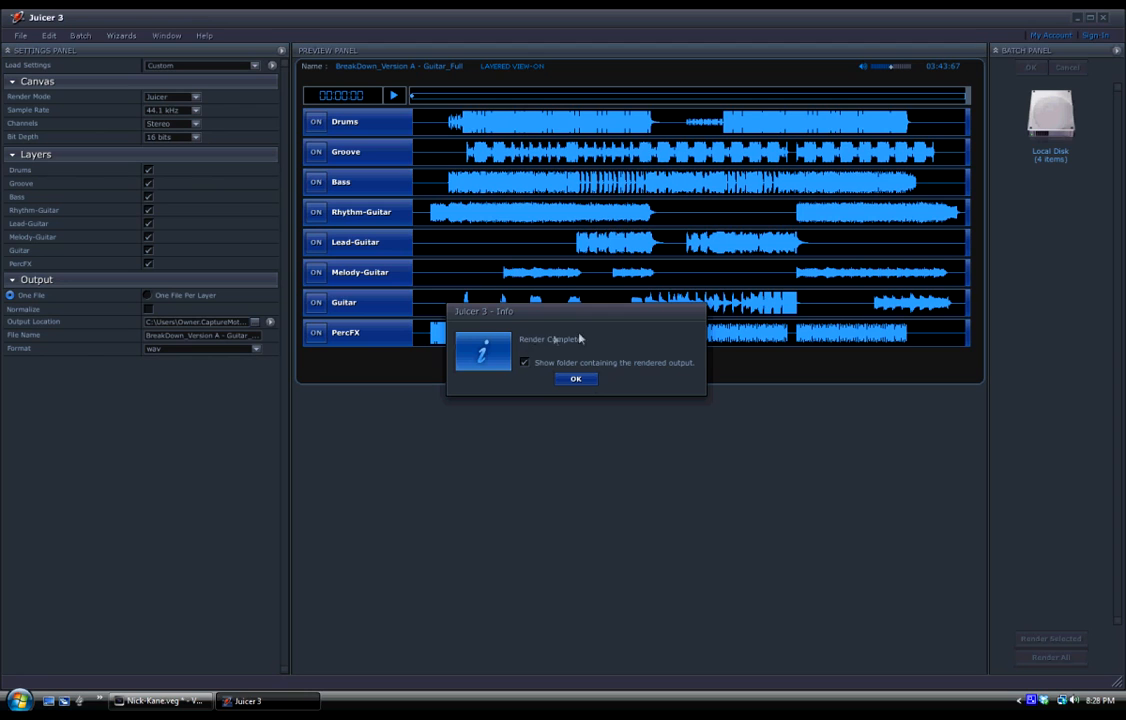
click(576, 380)
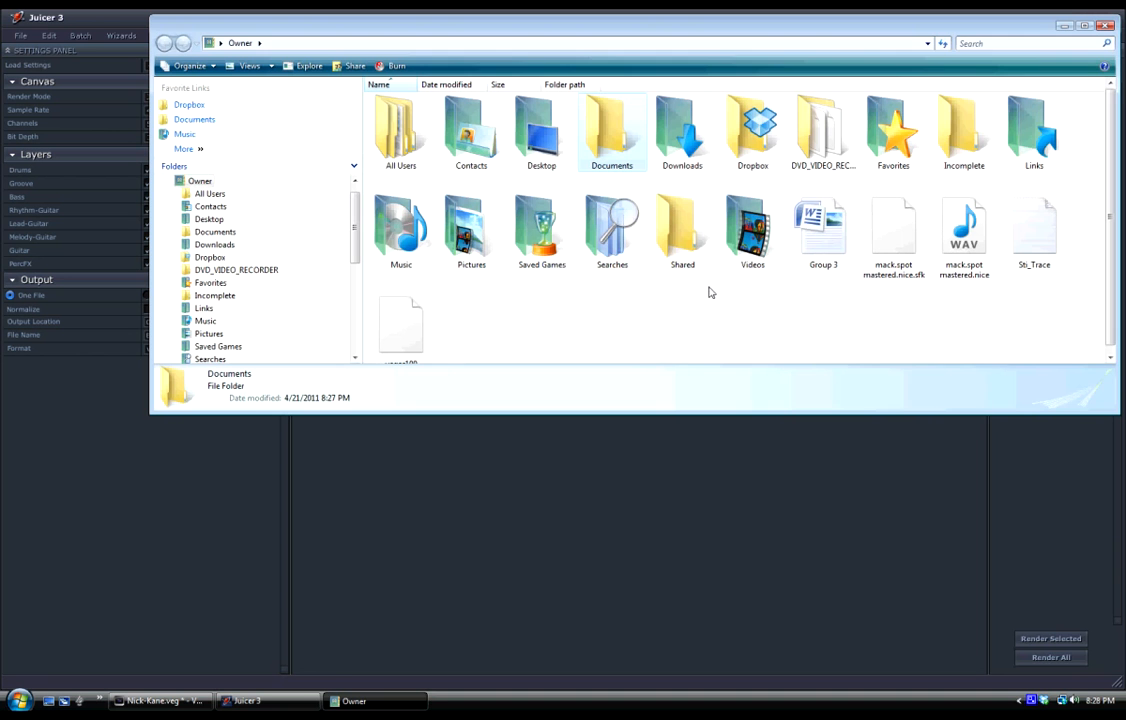
double_click(607, 121)
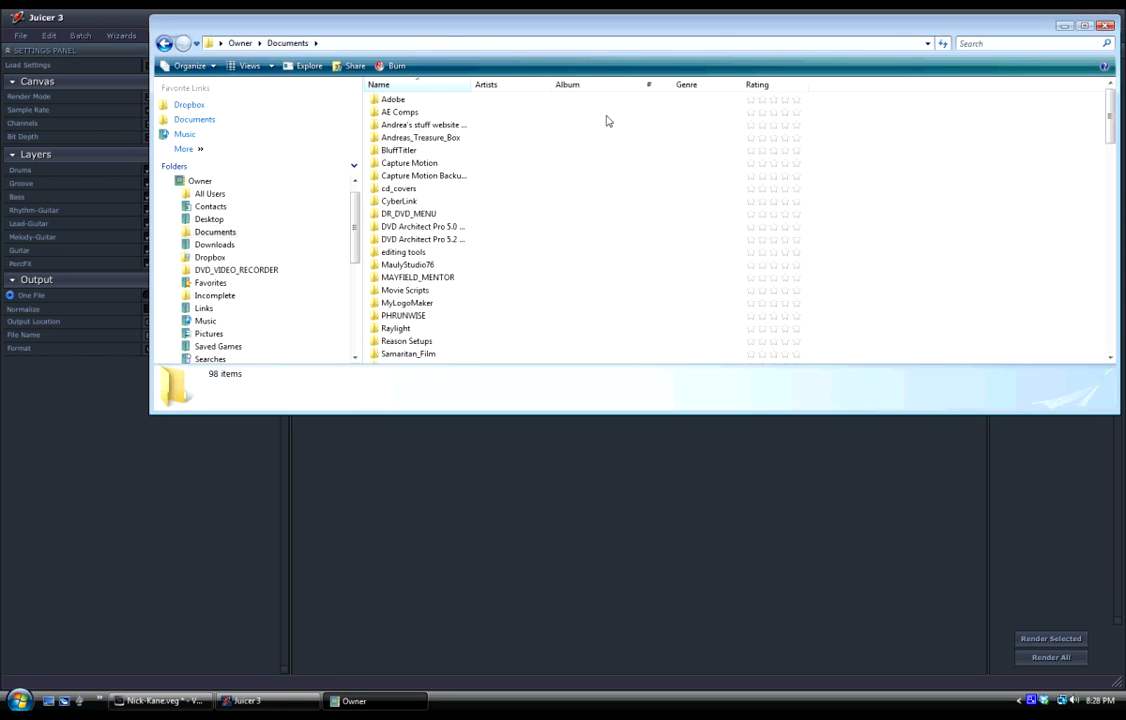
Browse Documents for the rendered songs, and open the Mens2010 folder on New Volume (K:) to find them.
drag(1111, 112, 1109, 182)
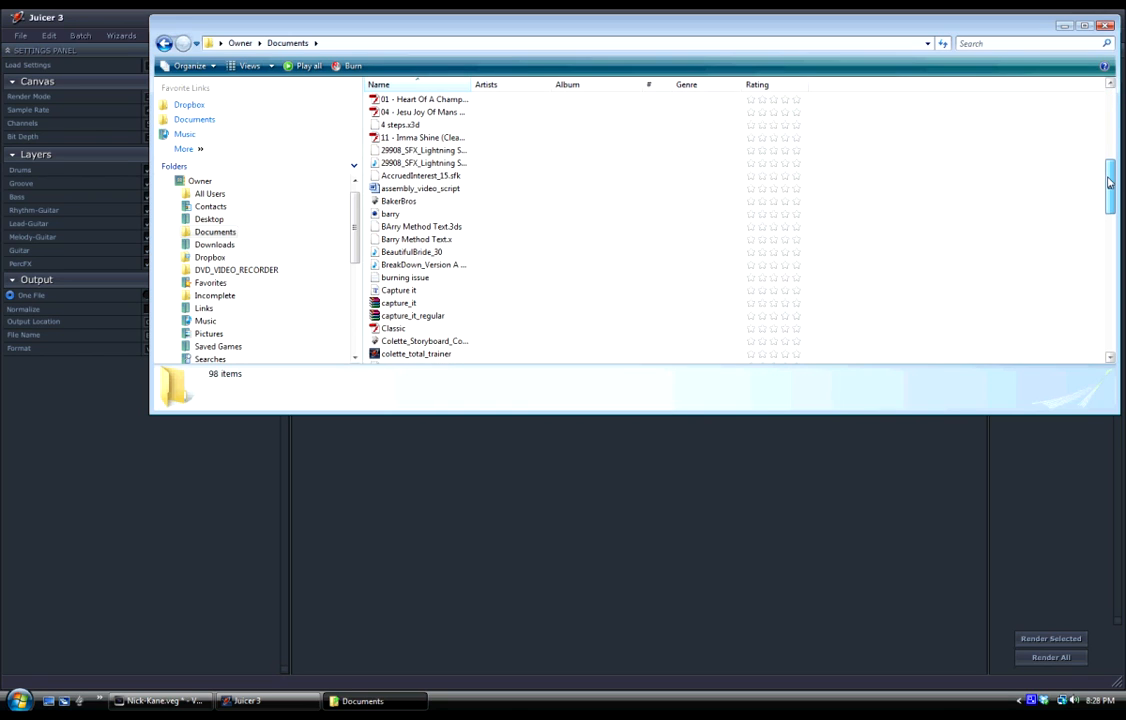
mouse_move(1109, 182)
mouse_down()
mouse_move(1113, 250)
mouse_move(1120, 230)
mouse_move(1100, 250)
mouse_move(980, 285)
mouse_move(982, 300)
mouse_move(1075, 133)
mouse_move(1090, 188)
mouse_up()
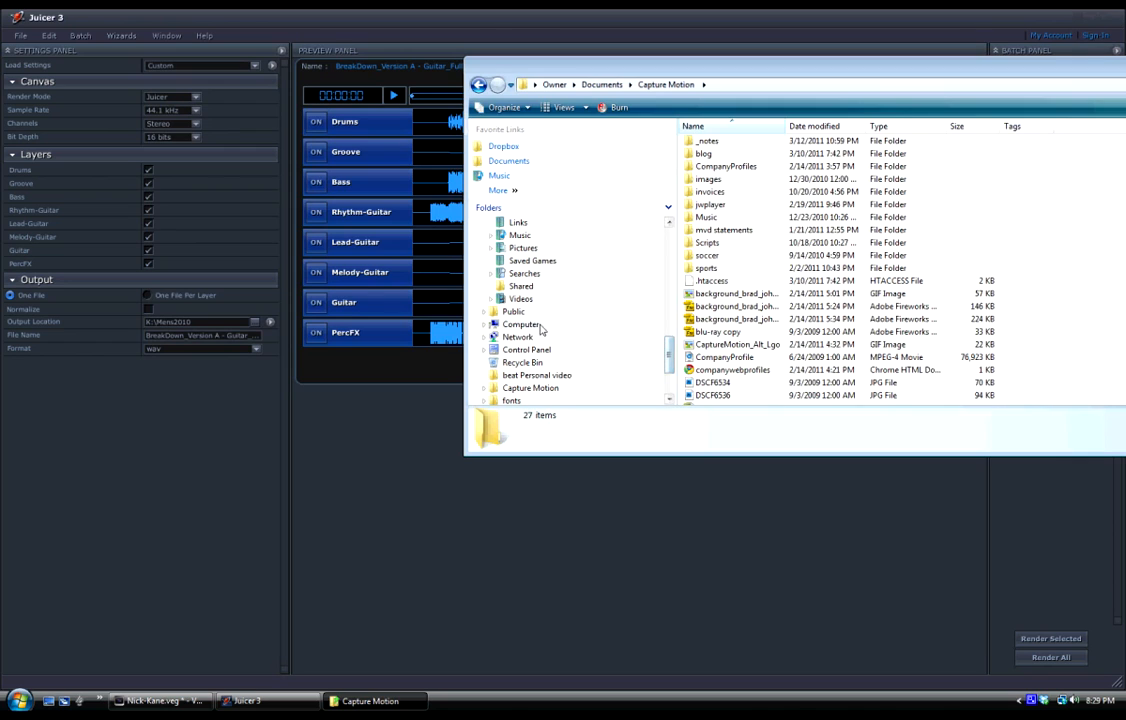
click(518, 324)
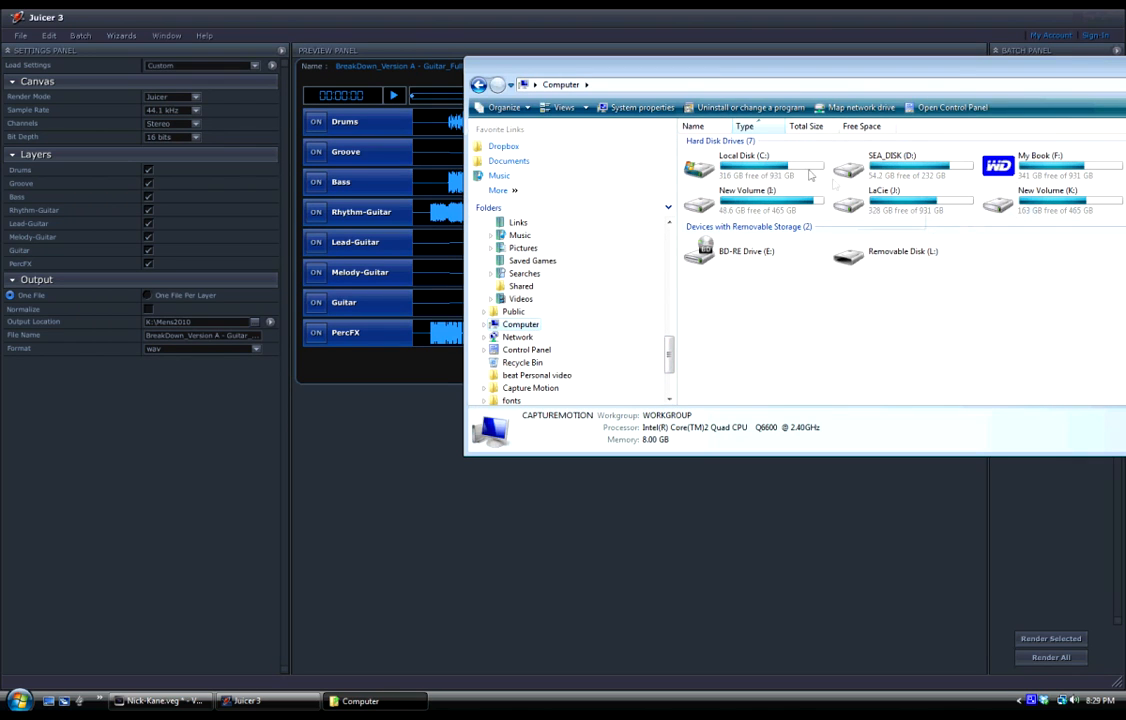
drag(957, 71, 835, 74)
double_click(928, 209)
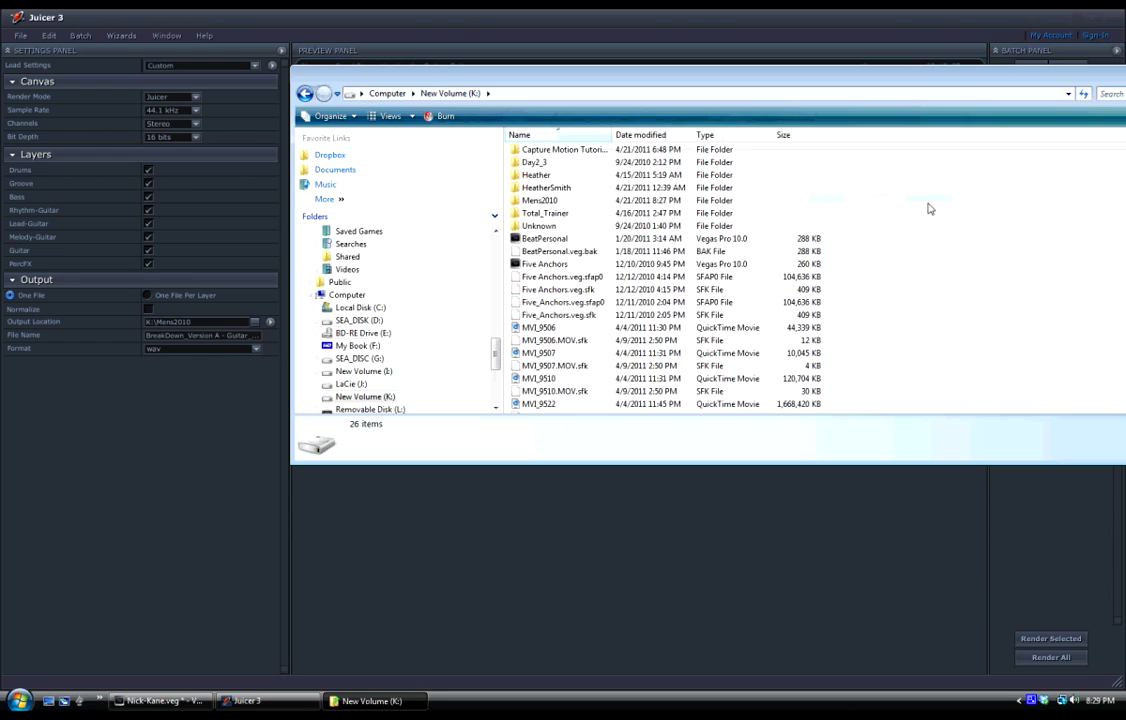
double_click(543, 208)
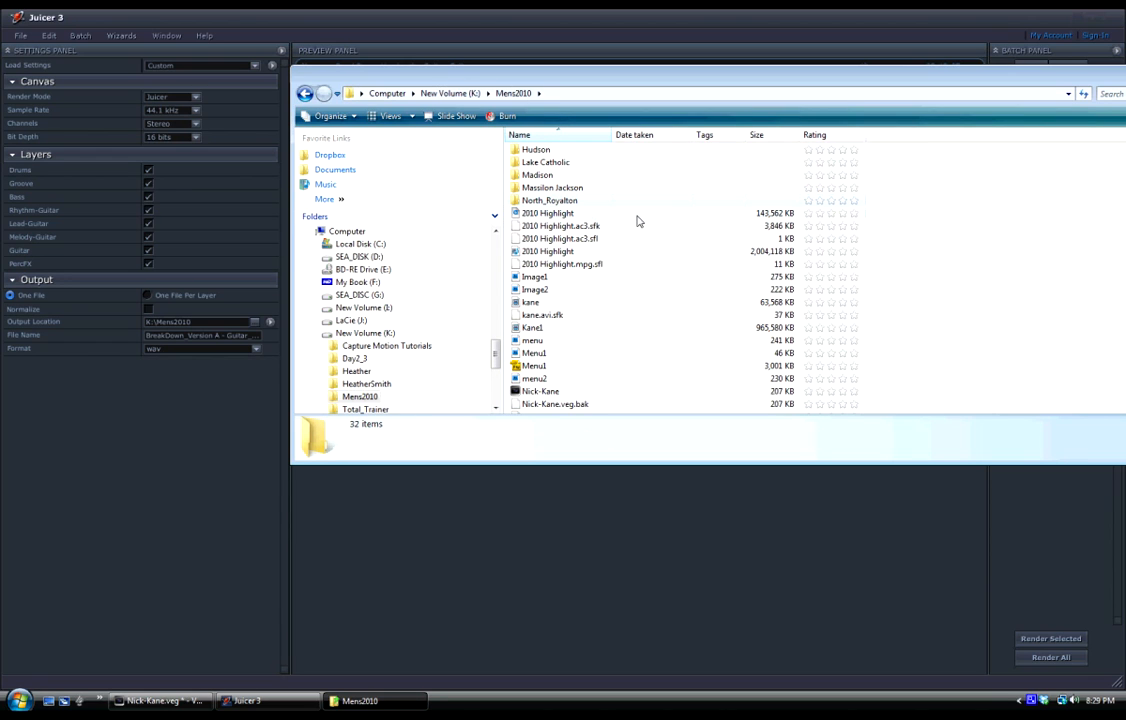
scroll(641, 221, down, 4)
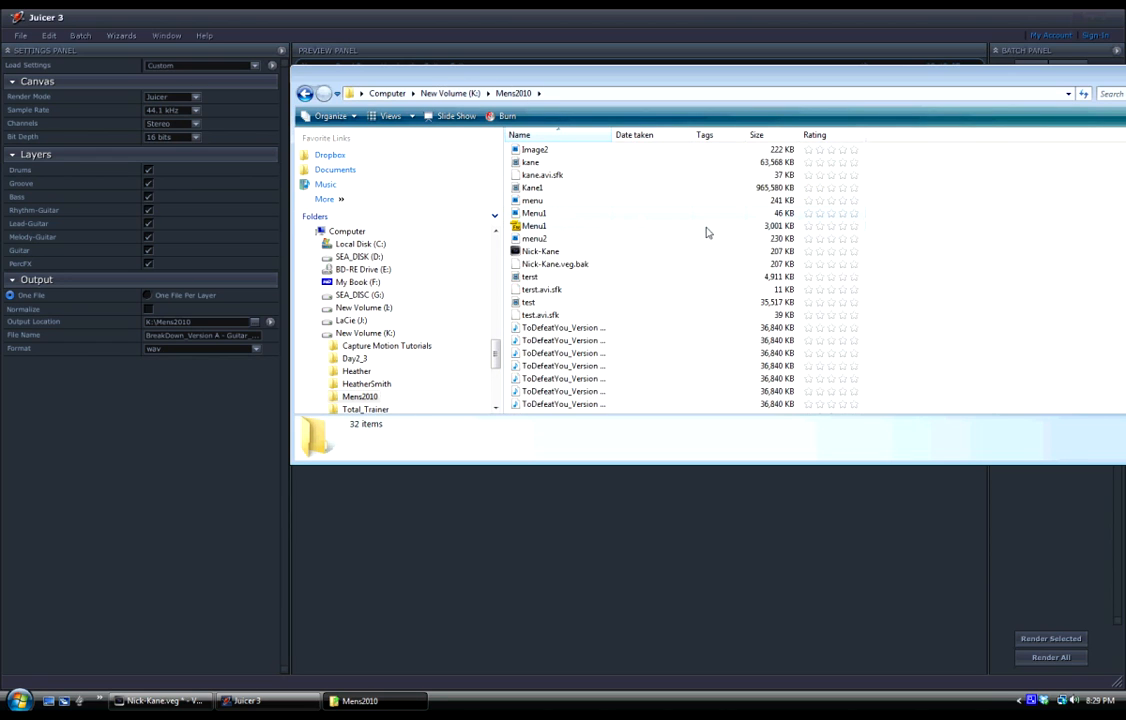
Select all the rendered ToDefeatYou Version A layer WAV files to inspect them, and close the folder window.
click(570, 330)
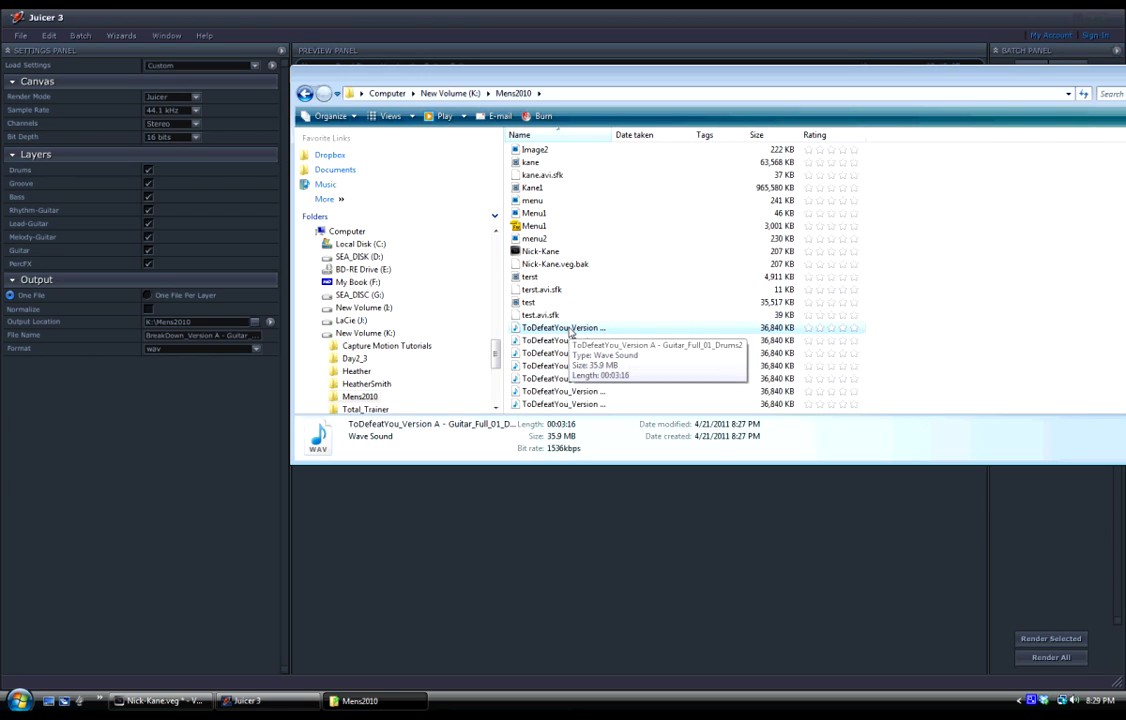
shift+click(563, 353)
shift+click(562, 366)
shift+click(561, 378)
shift+click(560, 391)
shift+click(558, 404)
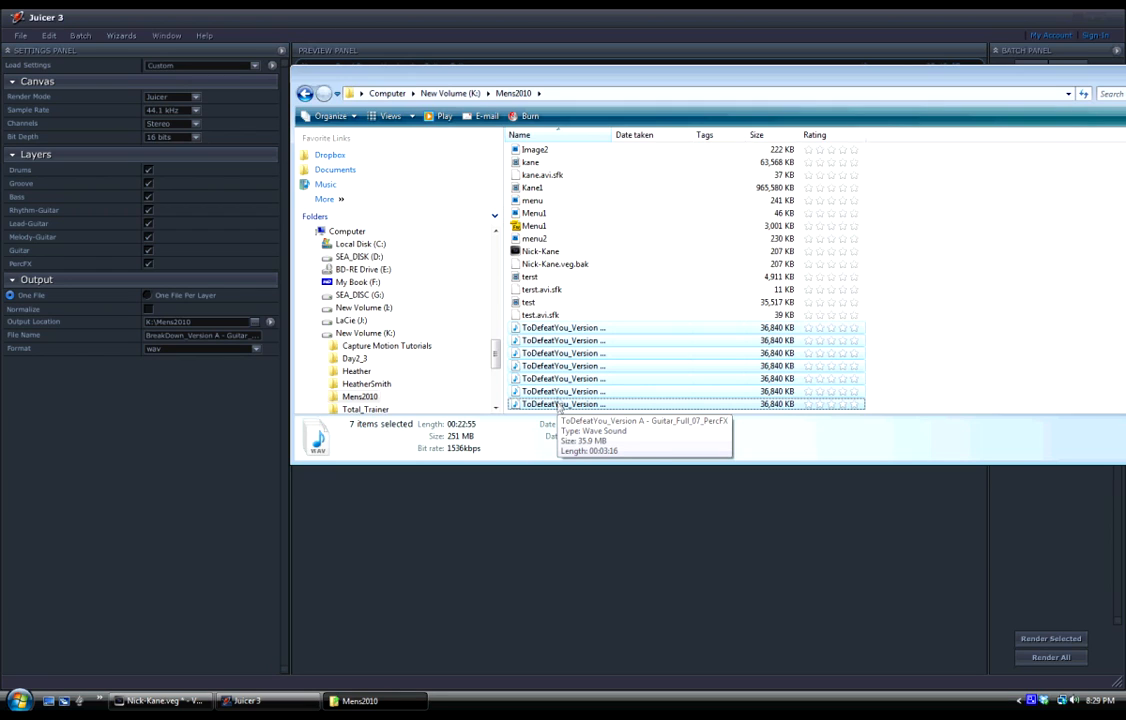
drag(942, 82, 803, 122)
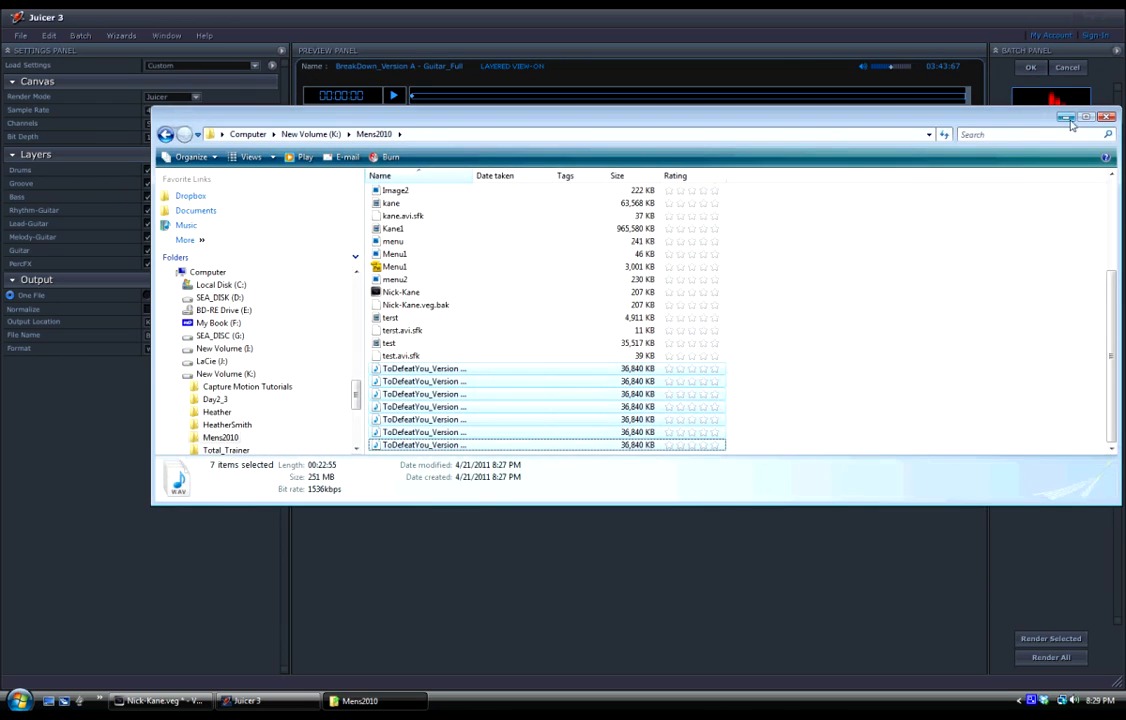
click(1106, 117)
Show the file commands for batch lists, settings and product installation.
click(20, 36)
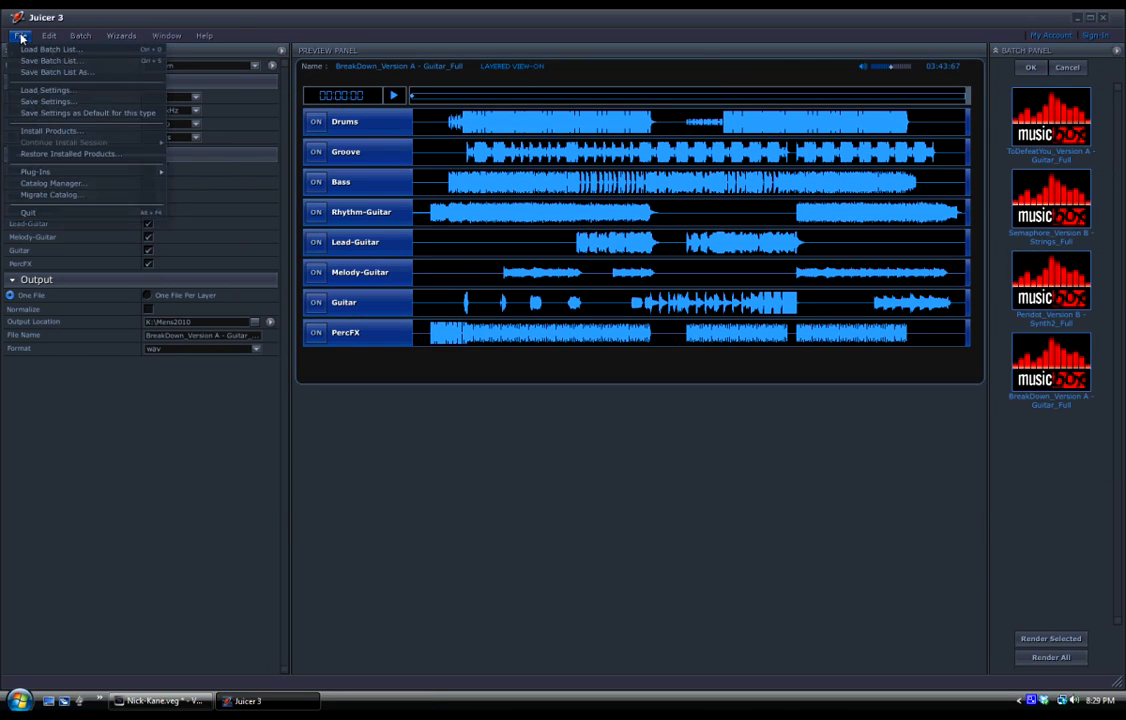
click(545, 532)
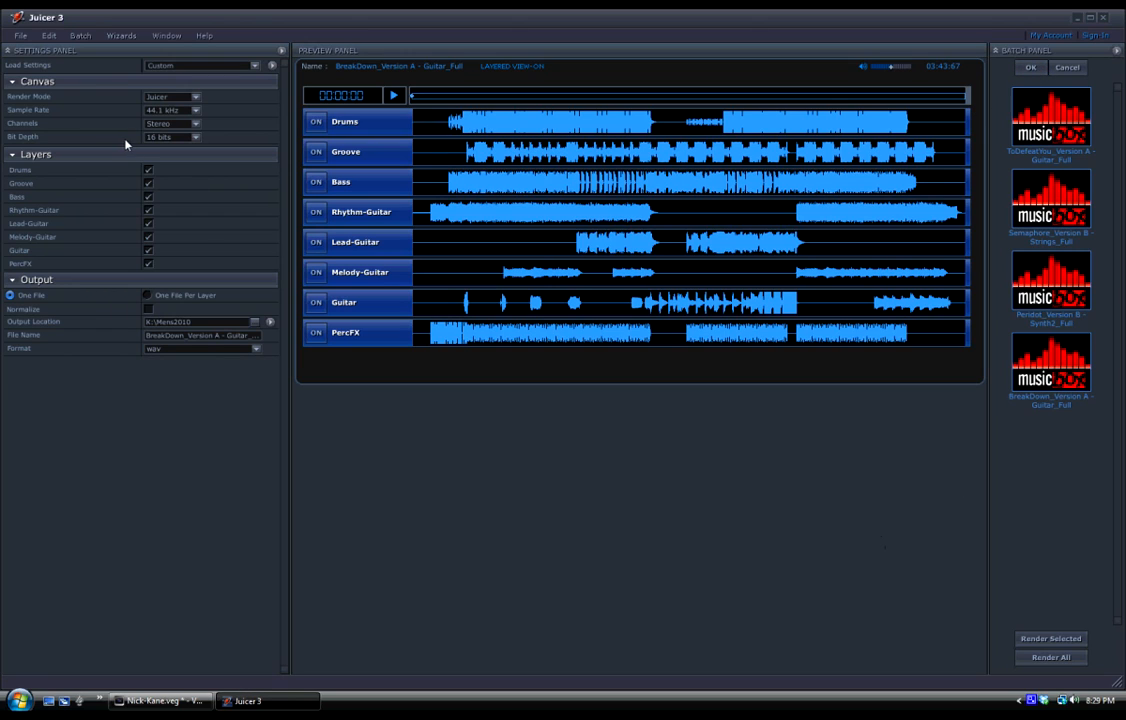
click(21, 37)
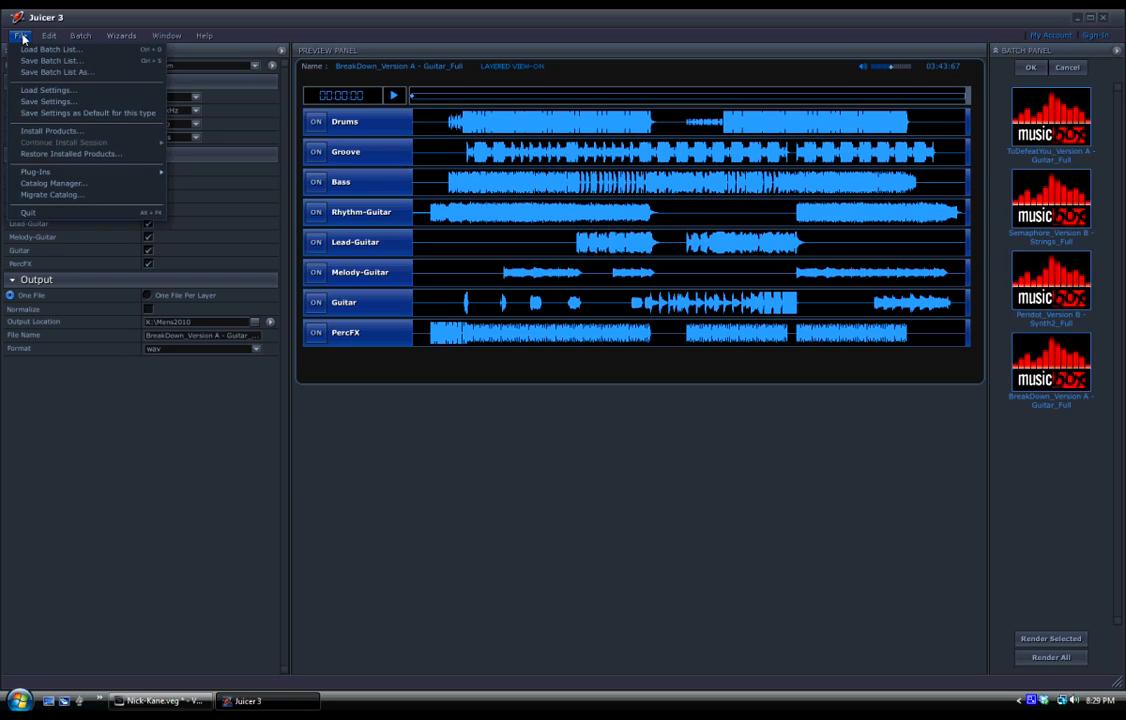